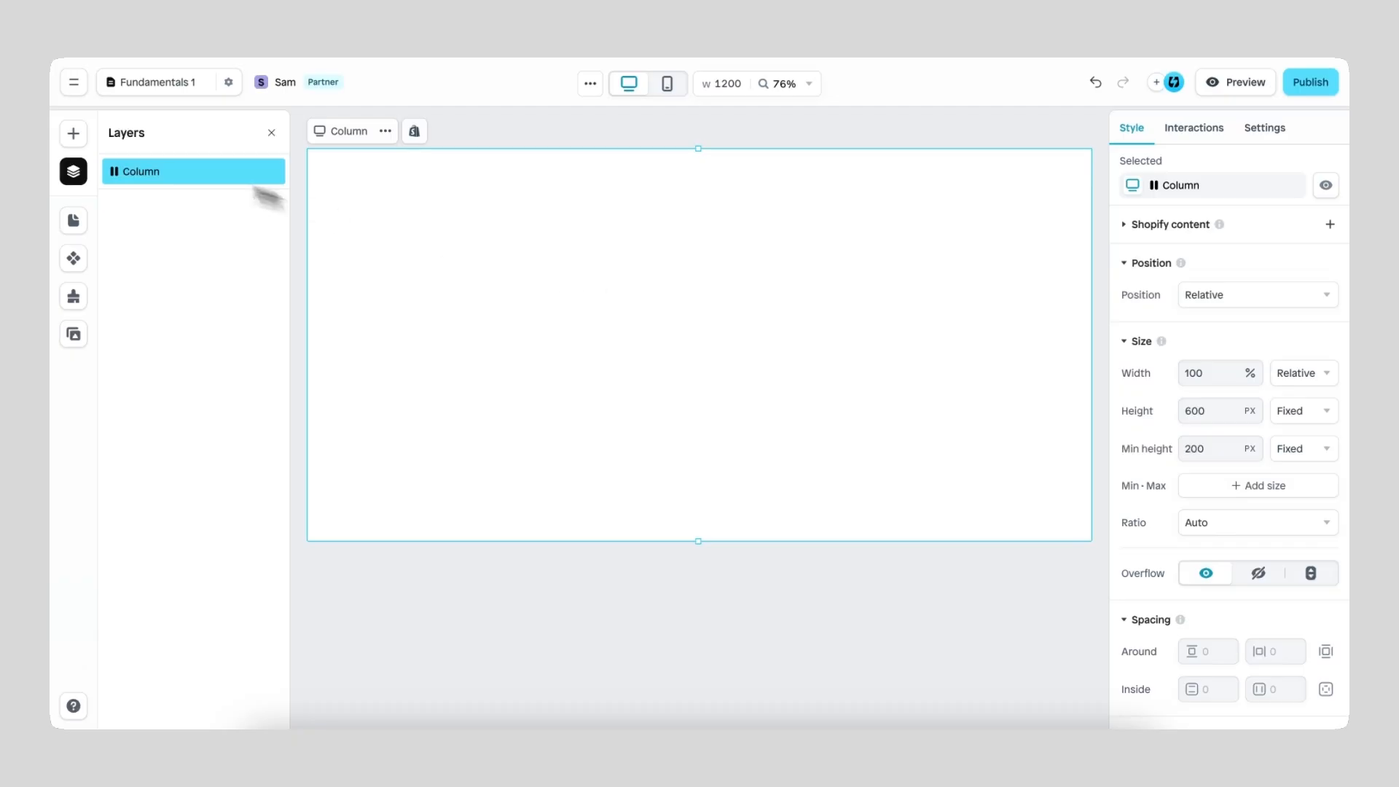
Step: Insert a Primary button from the basic elements into the empty column
{"action": "left_click", "coordinate": [73, 134]}
{"action": "mouse_move", "coordinate": [231, 418]}
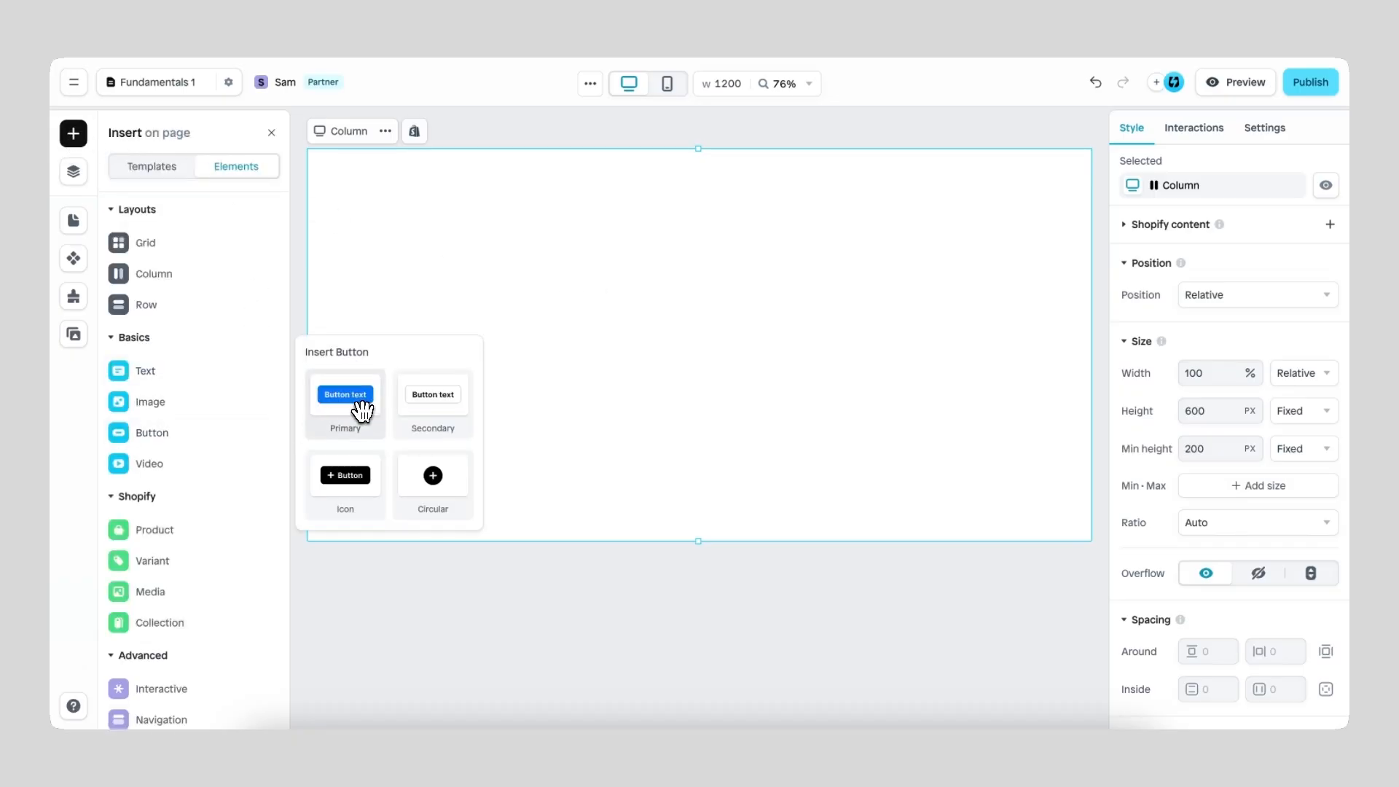
{"action": "left_click_drag", "start_coordinate": [360, 406], "coordinate": [693, 341]}
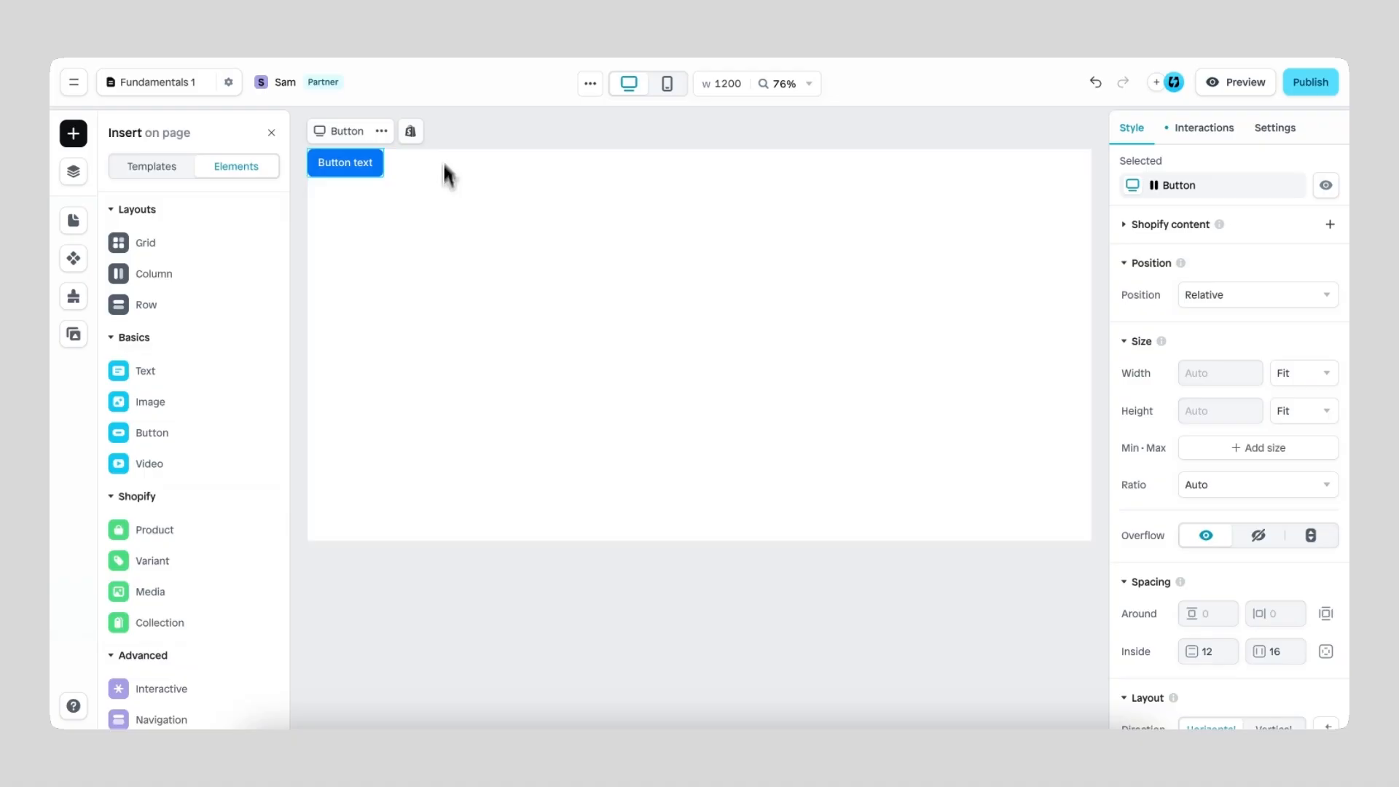
Step: Switch to the Position document in Google Docs and write "Whenever you start typing" on the blank page
{"action": "left_click", "coordinate": [457, 1]}
{"action": "type", "text": "Whenever you st"}
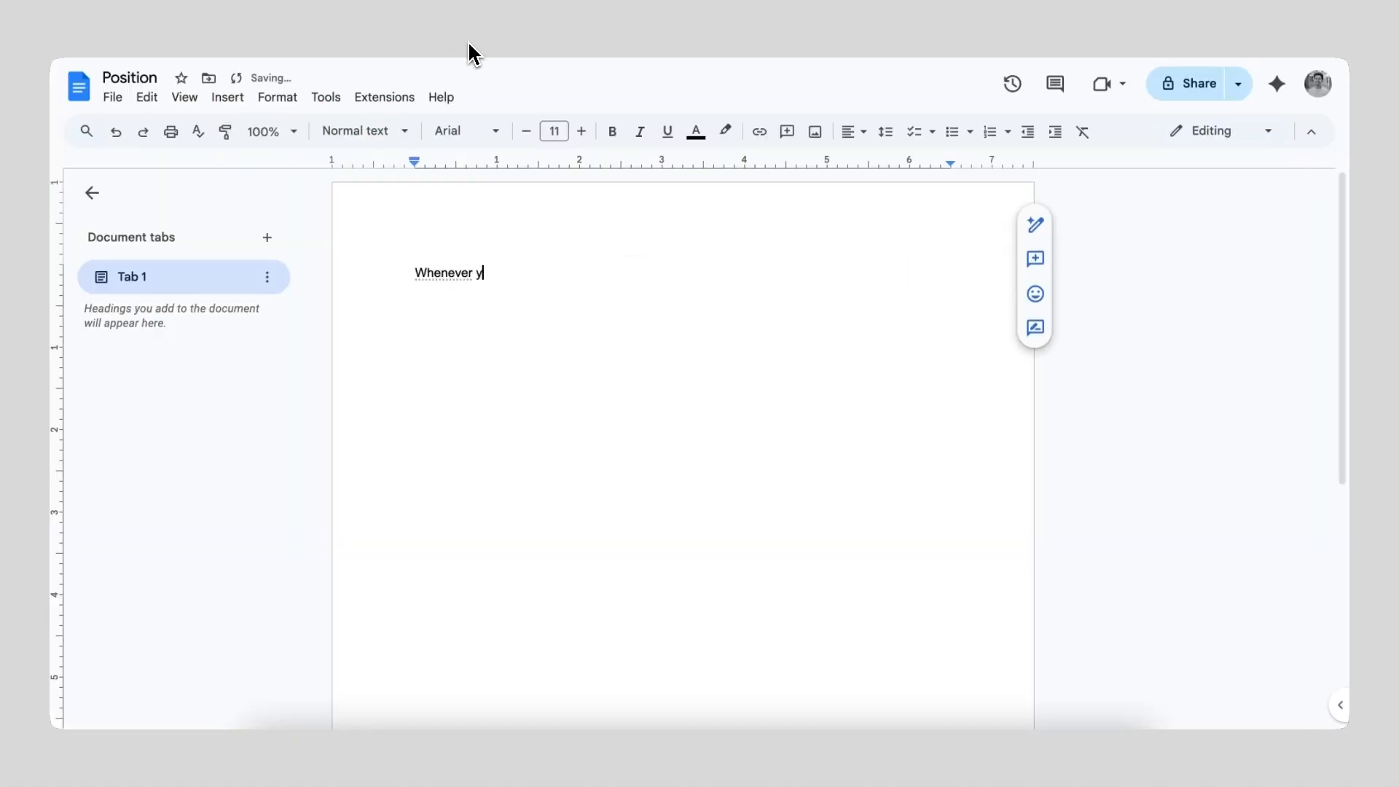
{"action": "type", "text": "art typing"}
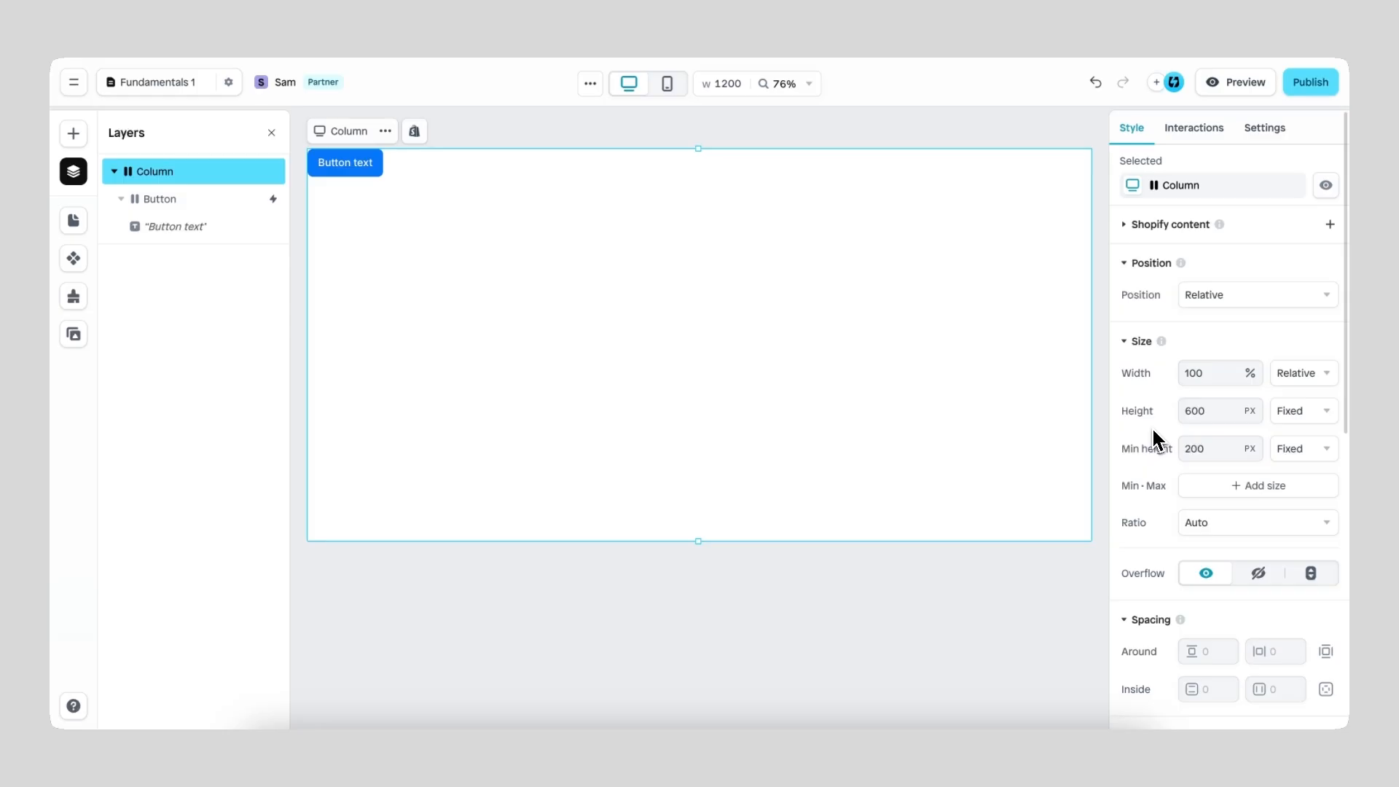
Step: Center the button in the column by setting both the column's alignment and its distribution to center
{"action": "scroll", "coordinate": [1152, 427], "scroll_direction": "down", "scroll_amount": 5}
{"action": "scroll", "coordinate": [1153, 440], "scroll_direction": "down", "scroll_amount": 2}
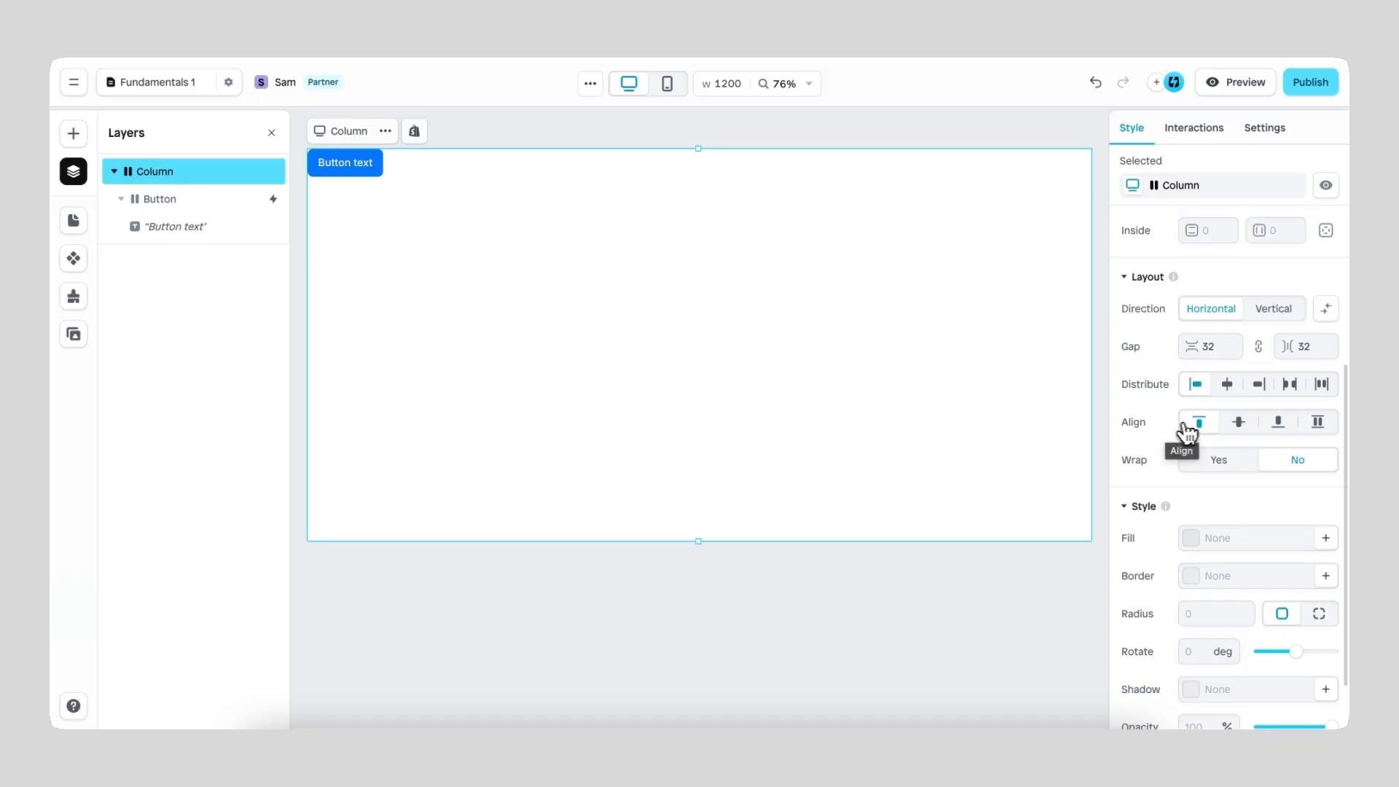
{"action": "left_click", "coordinate": [1239, 427]}
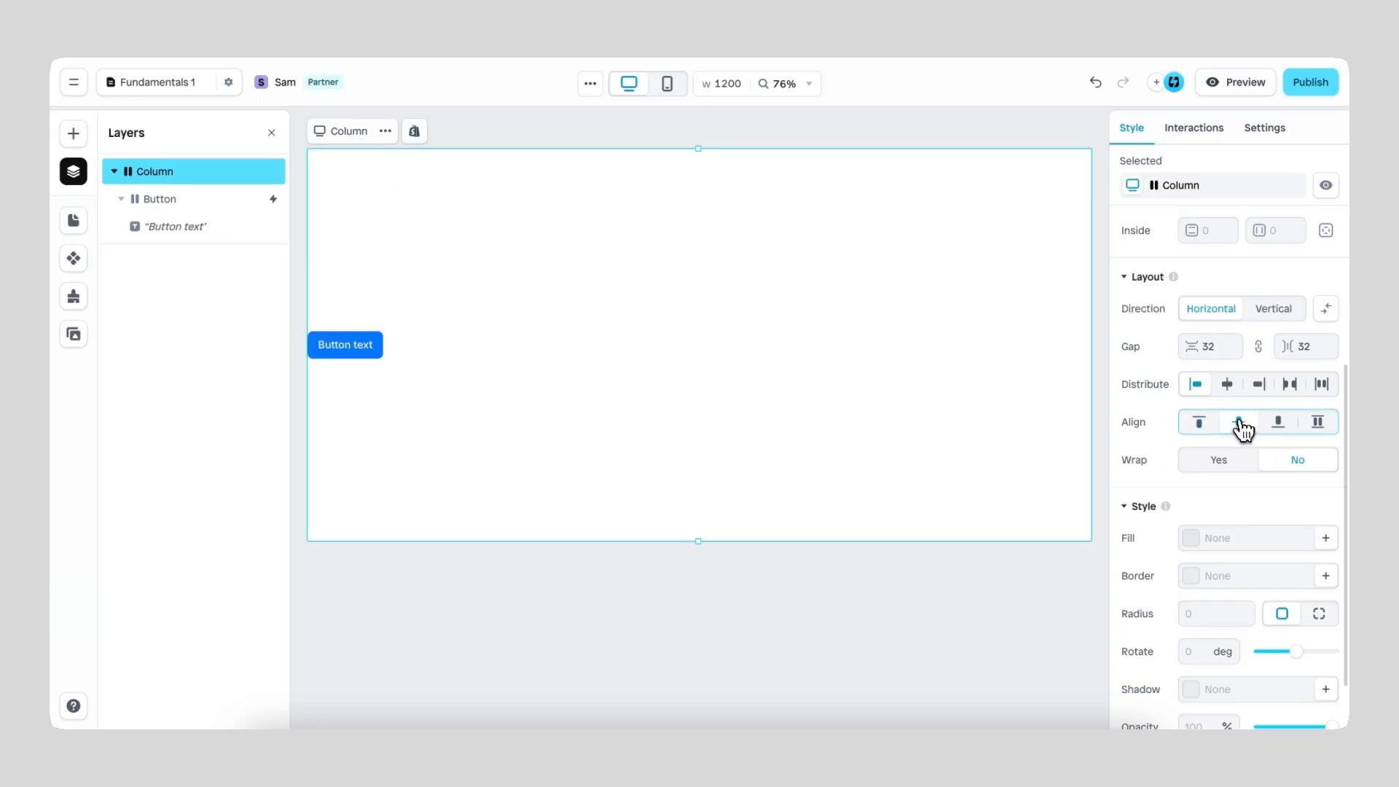
{"action": "left_click", "coordinate": [1230, 386]}
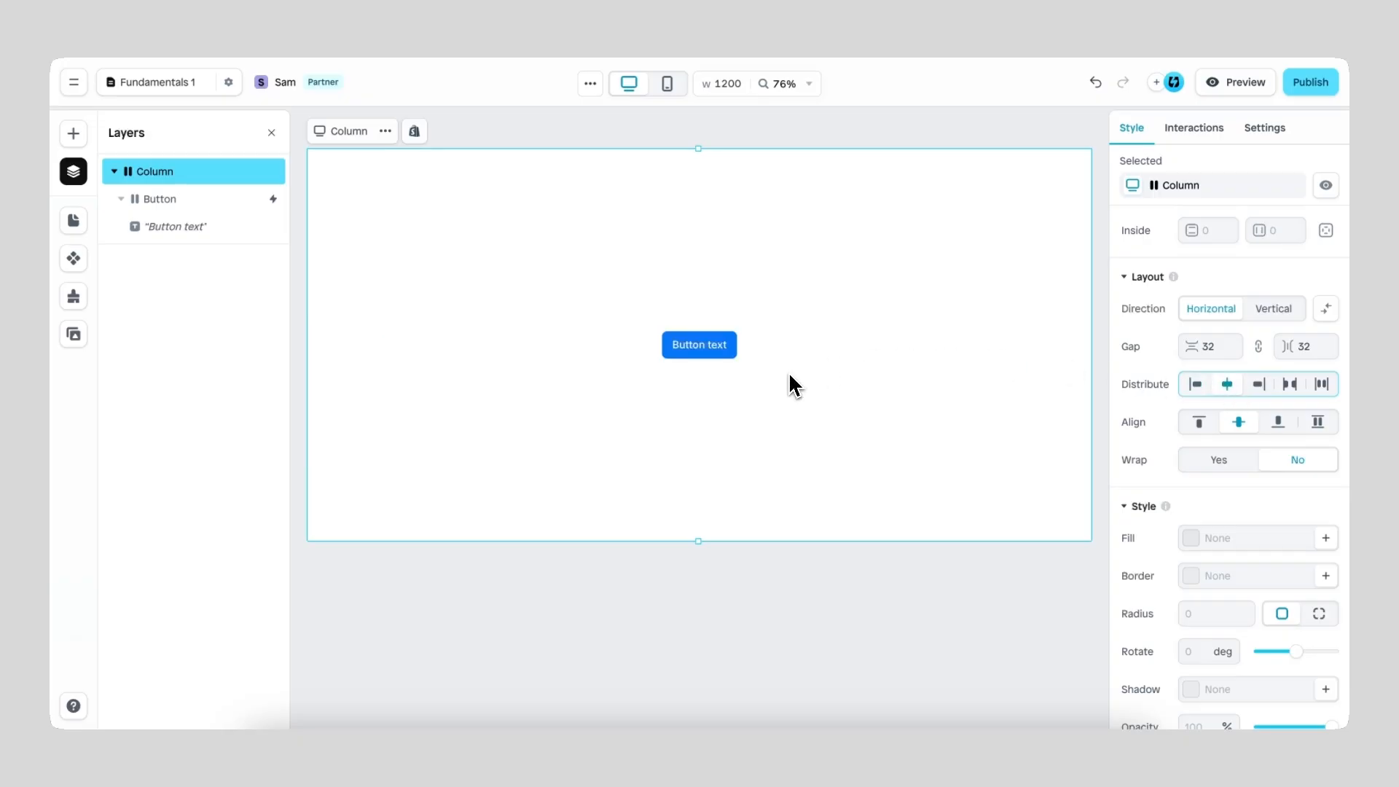
Step: Try end distribution and bottom alignment for the column's content, and return both settings to center
{"action": "left_click", "coordinate": [1261, 386]}
{"action": "left_click", "coordinate": [1279, 423]}
{"action": "left_click", "coordinate": [1231, 386]}
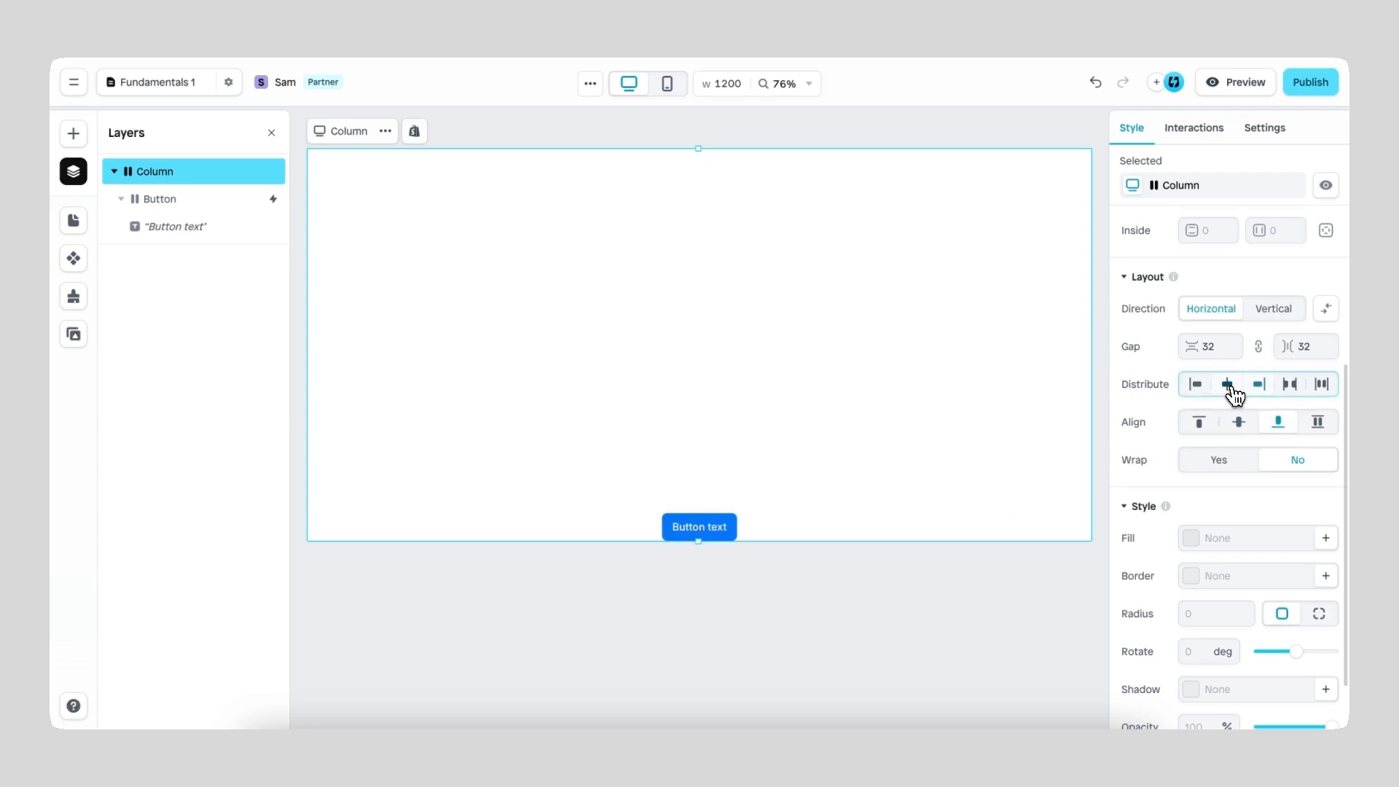
{"action": "left_click", "coordinate": [1240, 423]}
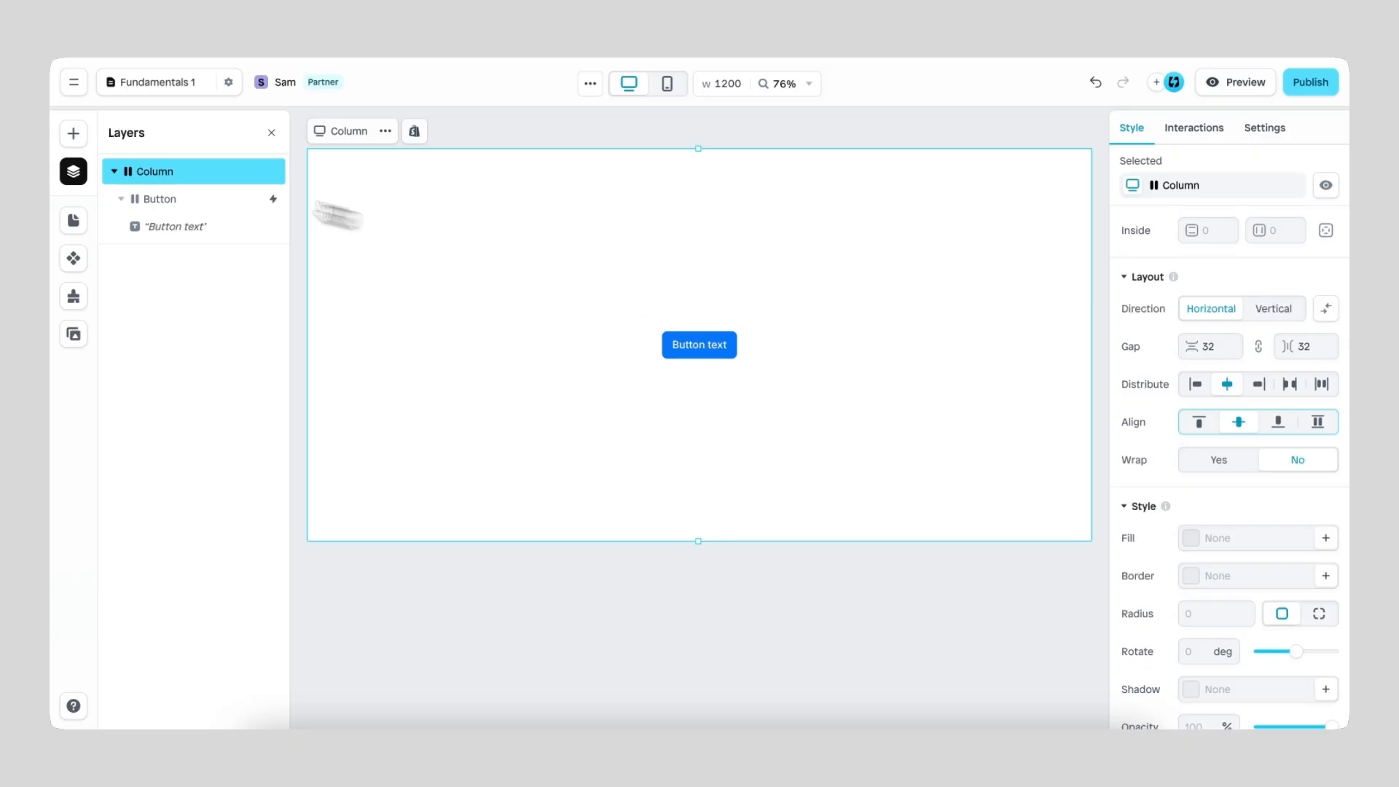
Step: Insert a Secondary button into the column beside the blue button
{"action": "left_click", "coordinate": [73, 134]}
{"action": "mouse_move", "coordinate": [197, 430]}
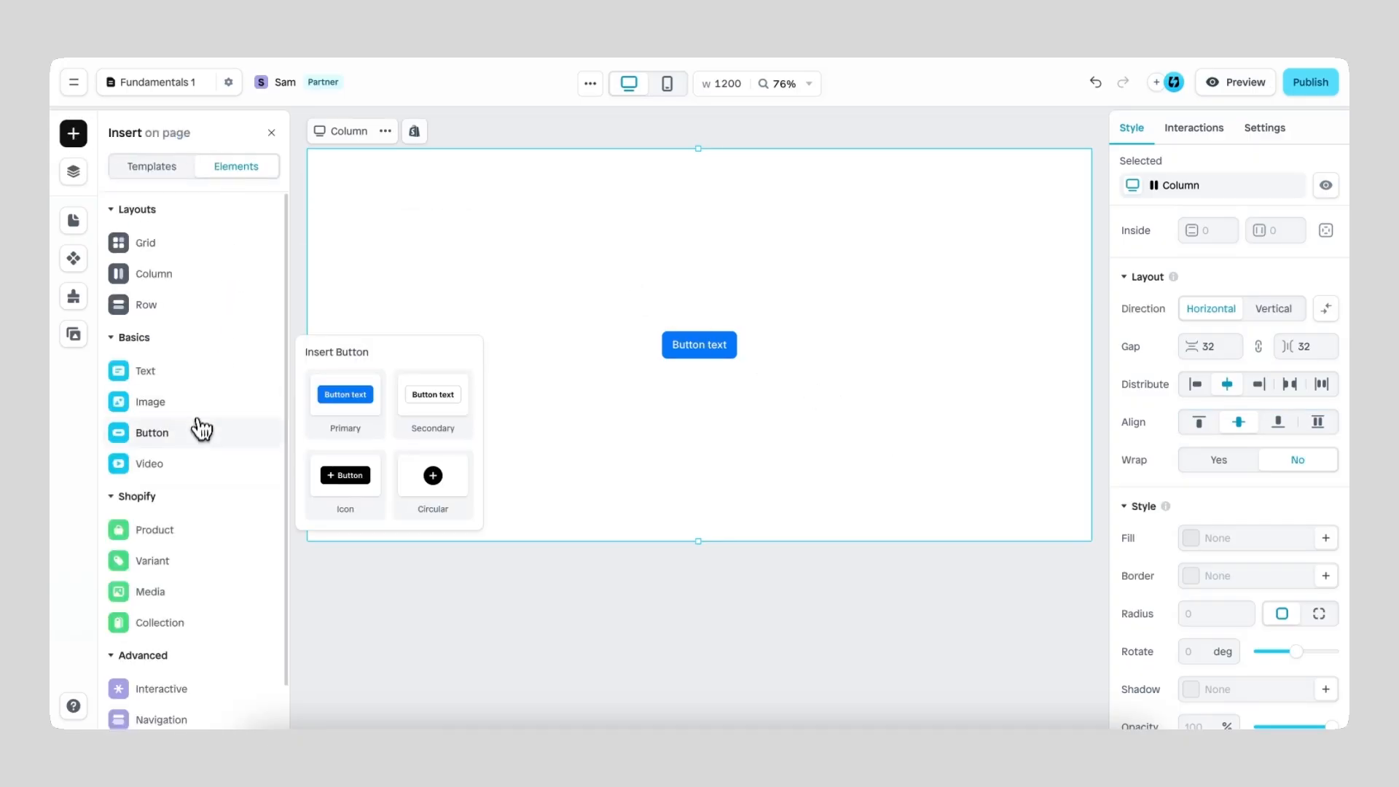
{"action": "left_click_drag", "start_coordinate": [429, 402], "coordinate": [707, 434]}
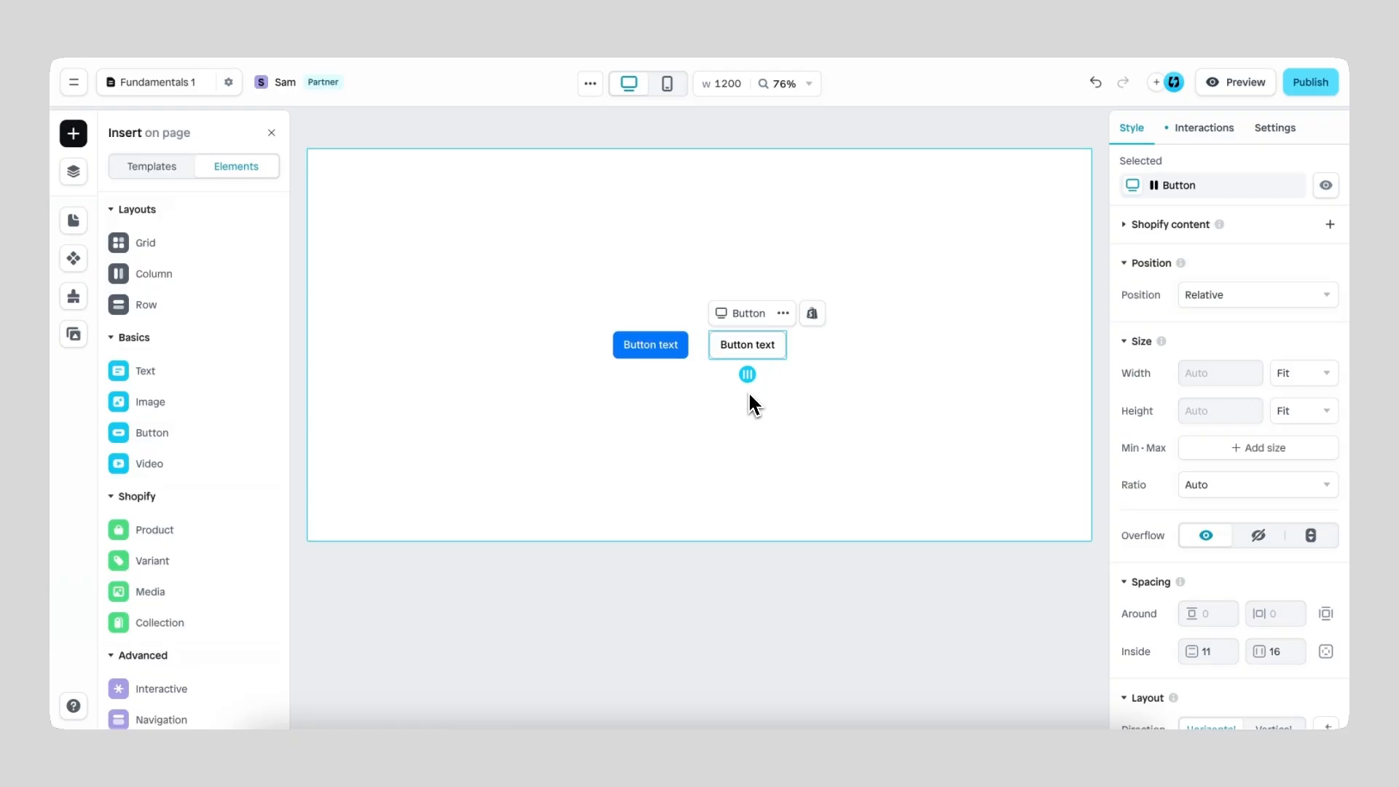
Step: Change the layout direction of the column holding both buttons to Vertical
{"action": "left_click", "coordinate": [773, 406]}
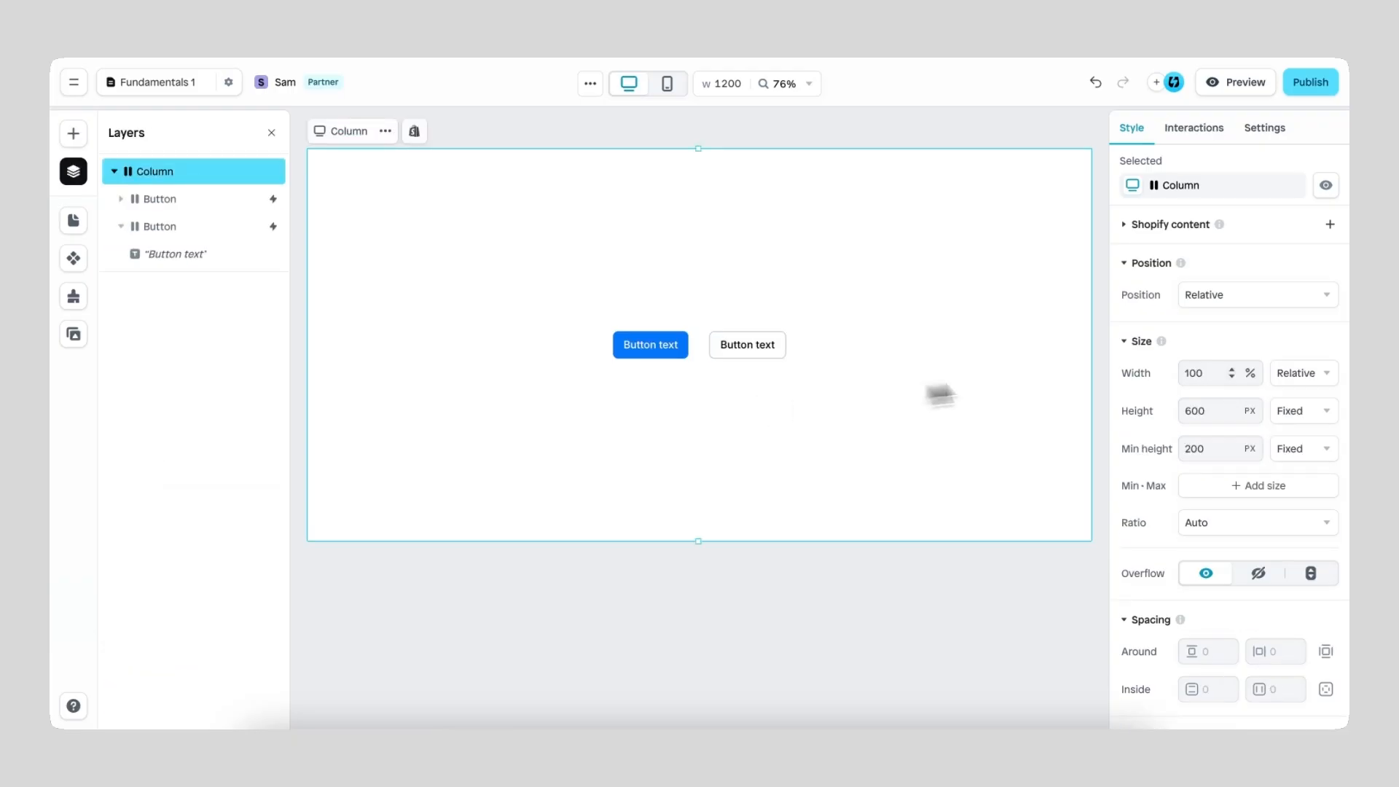
{"action": "scroll", "coordinate": [1148, 430], "scroll_direction": "down", "scroll_amount": 5}
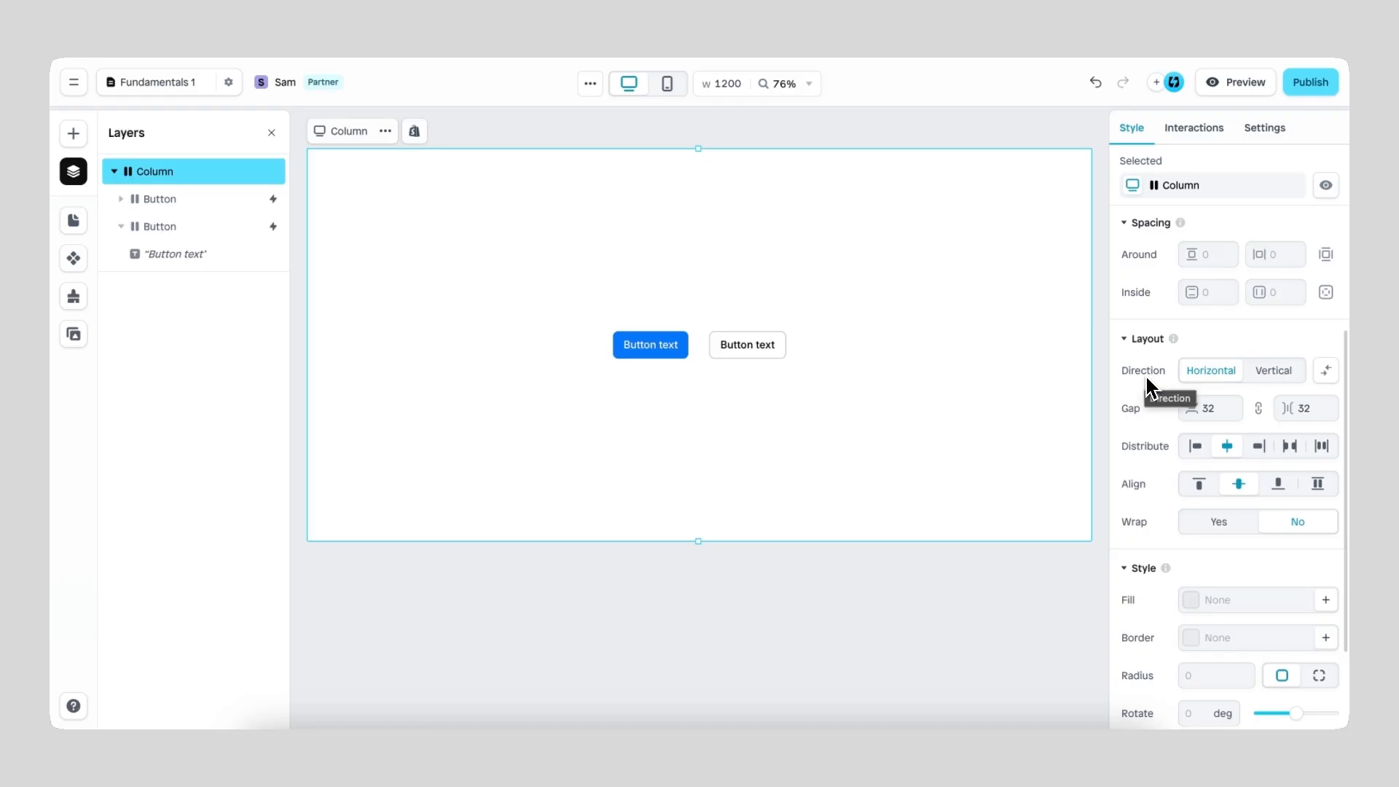
{"action": "left_click", "coordinate": [1276, 373]}
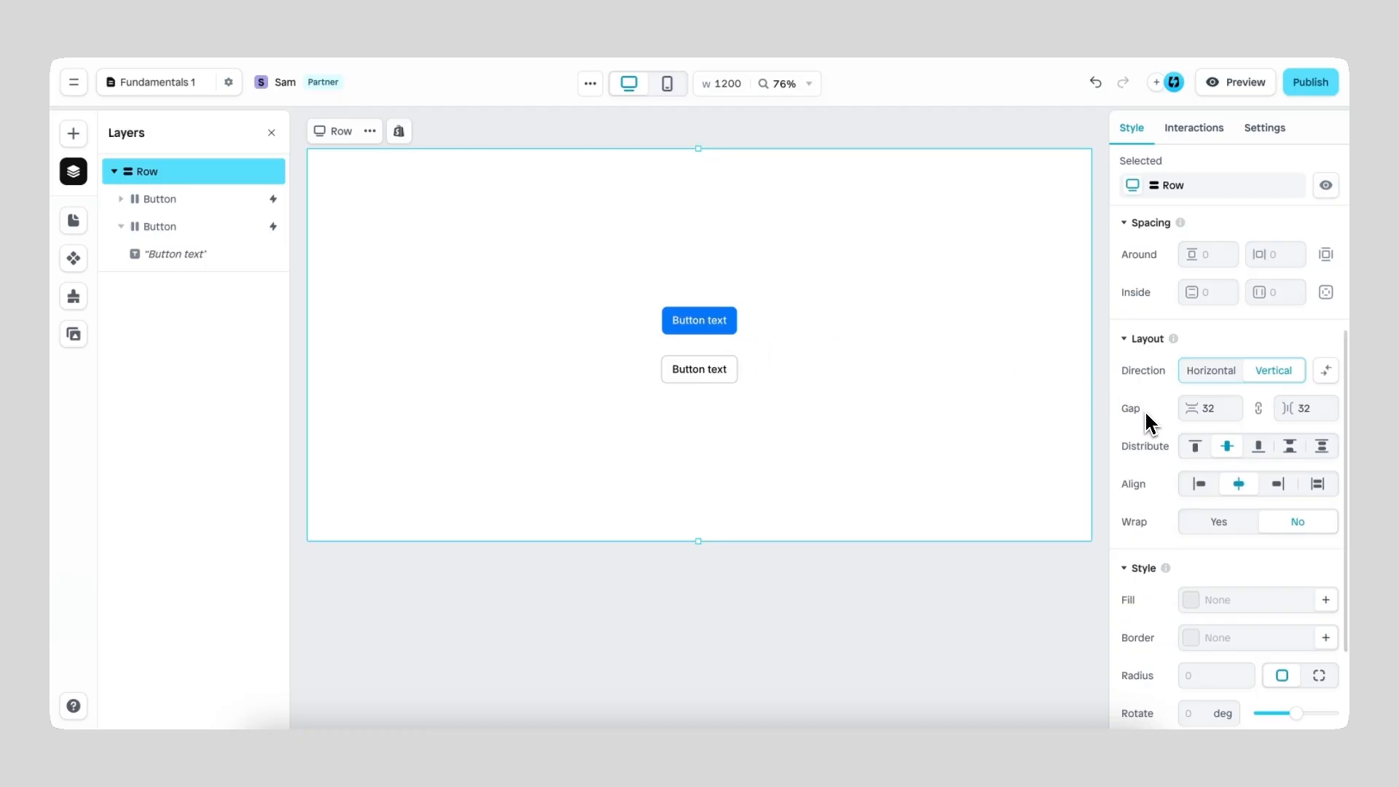
Step: Try gaps of 0 and 100 between the two stacked buttons, and set the gap back to 32
{"action": "left_click", "coordinate": [1223, 411]}
{"action": "type", "text": "0"}
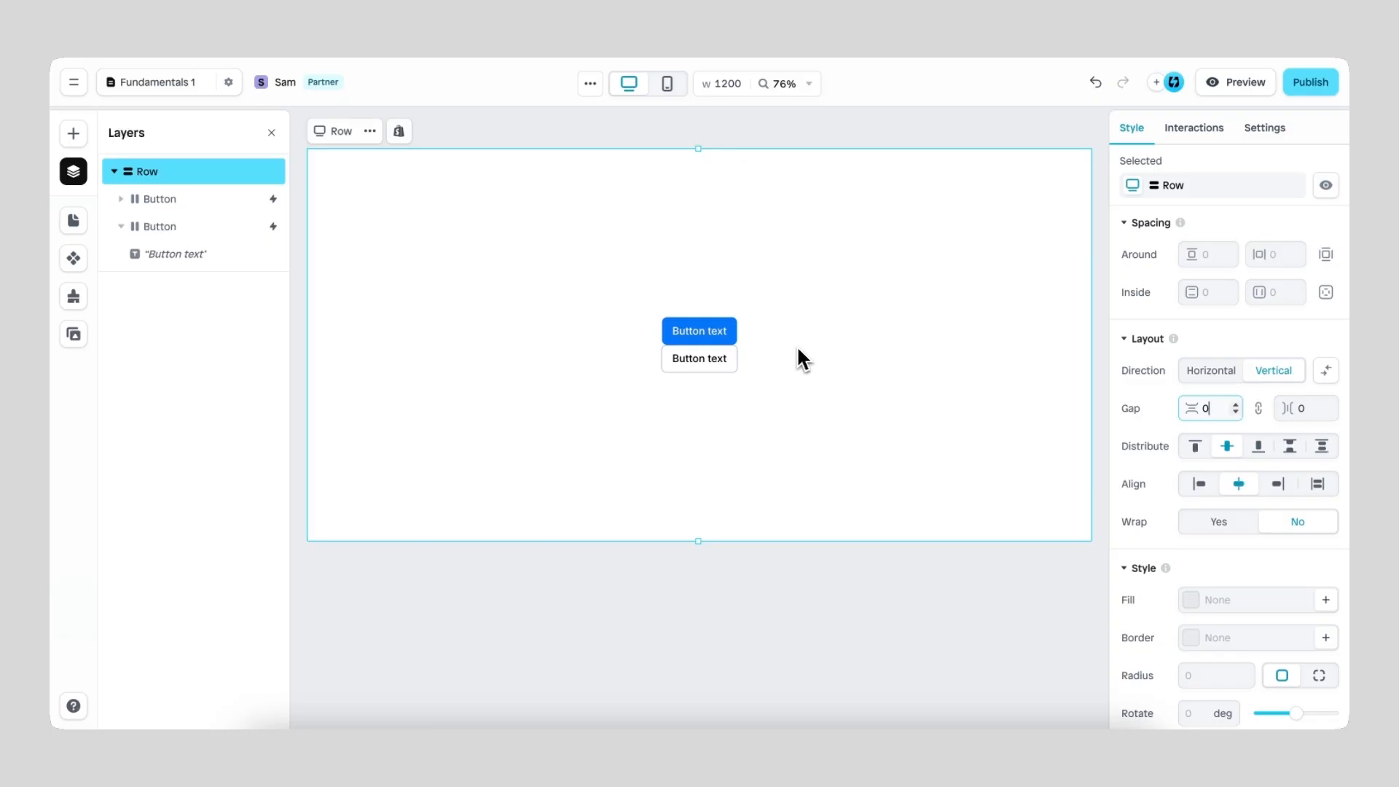
{"action": "key", "text": "BackSpace"}
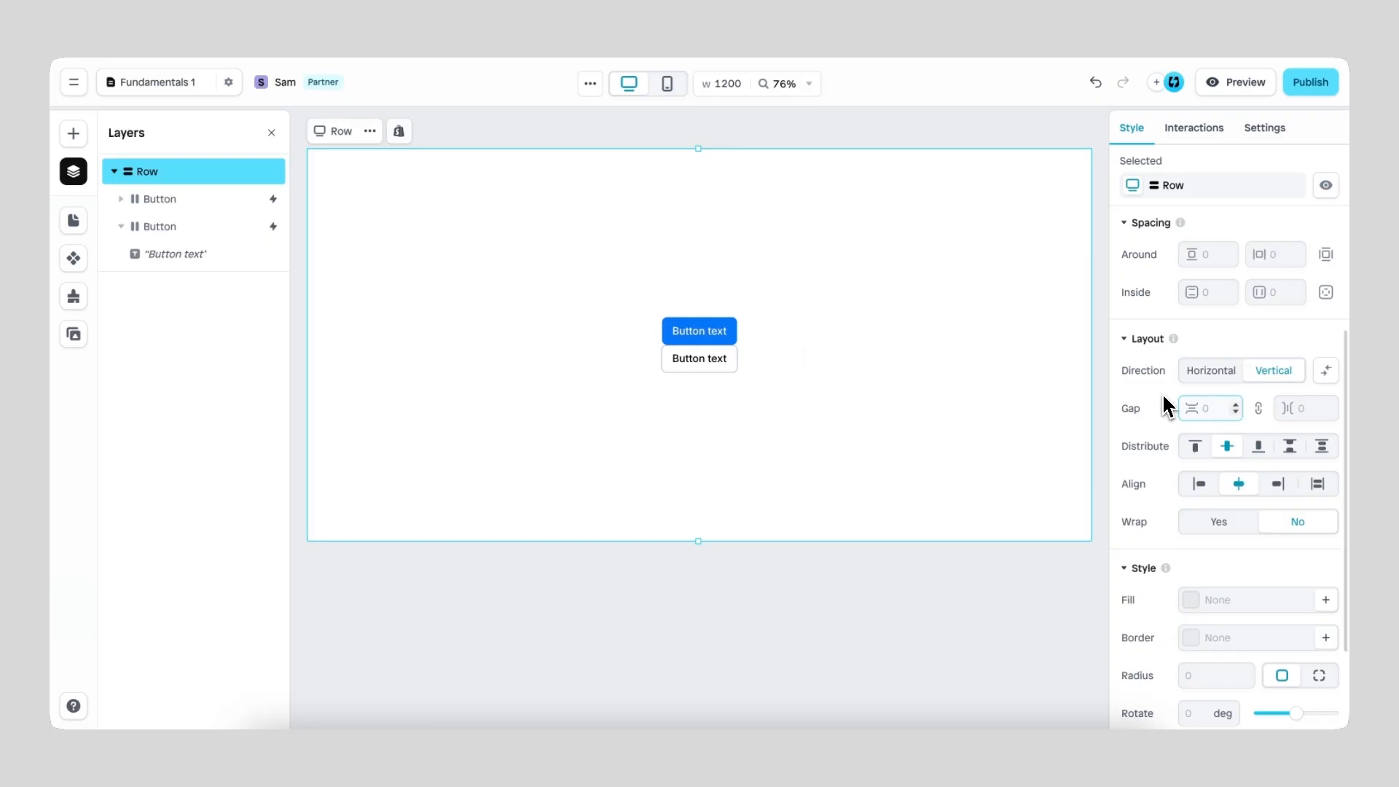
{"action": "type", "text": "100"}
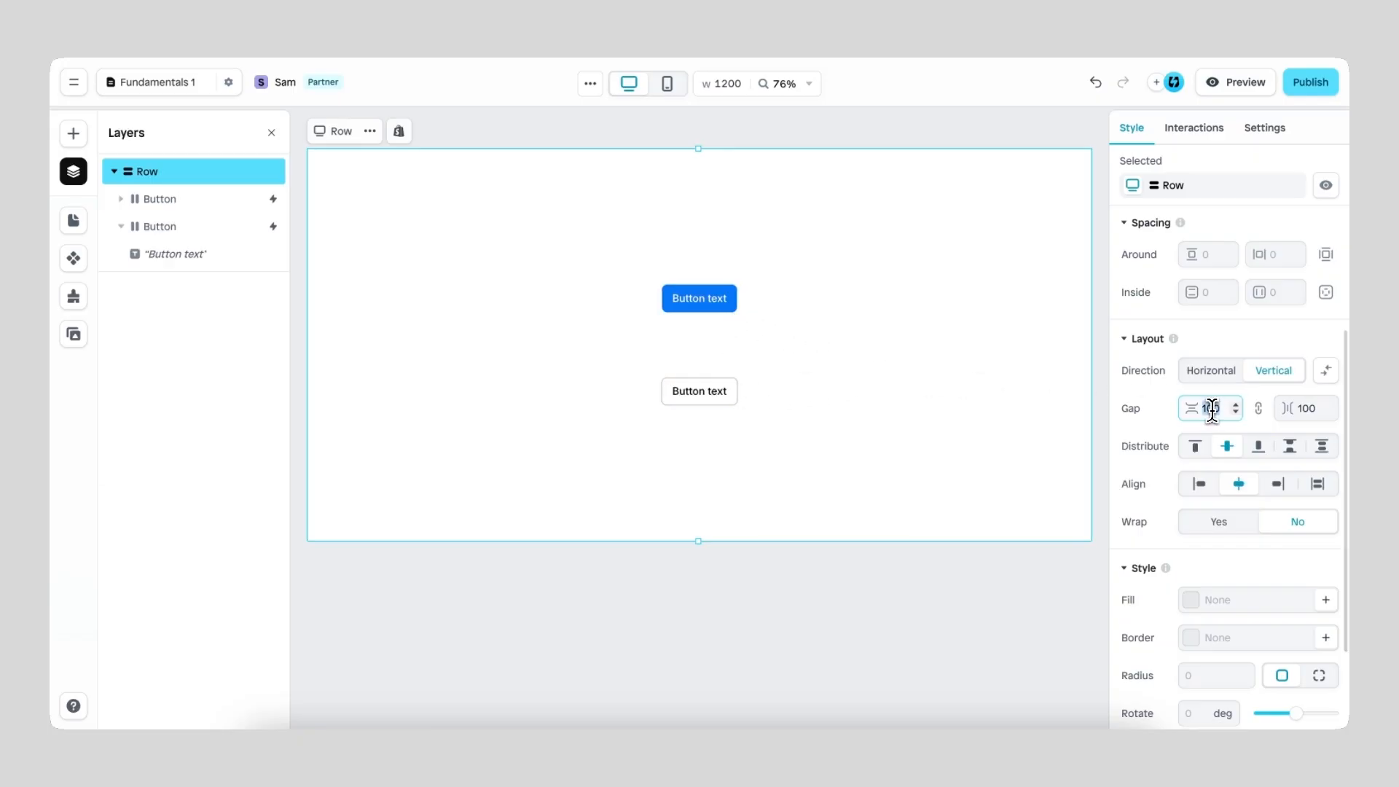
{"action": "type", "text": "32"}
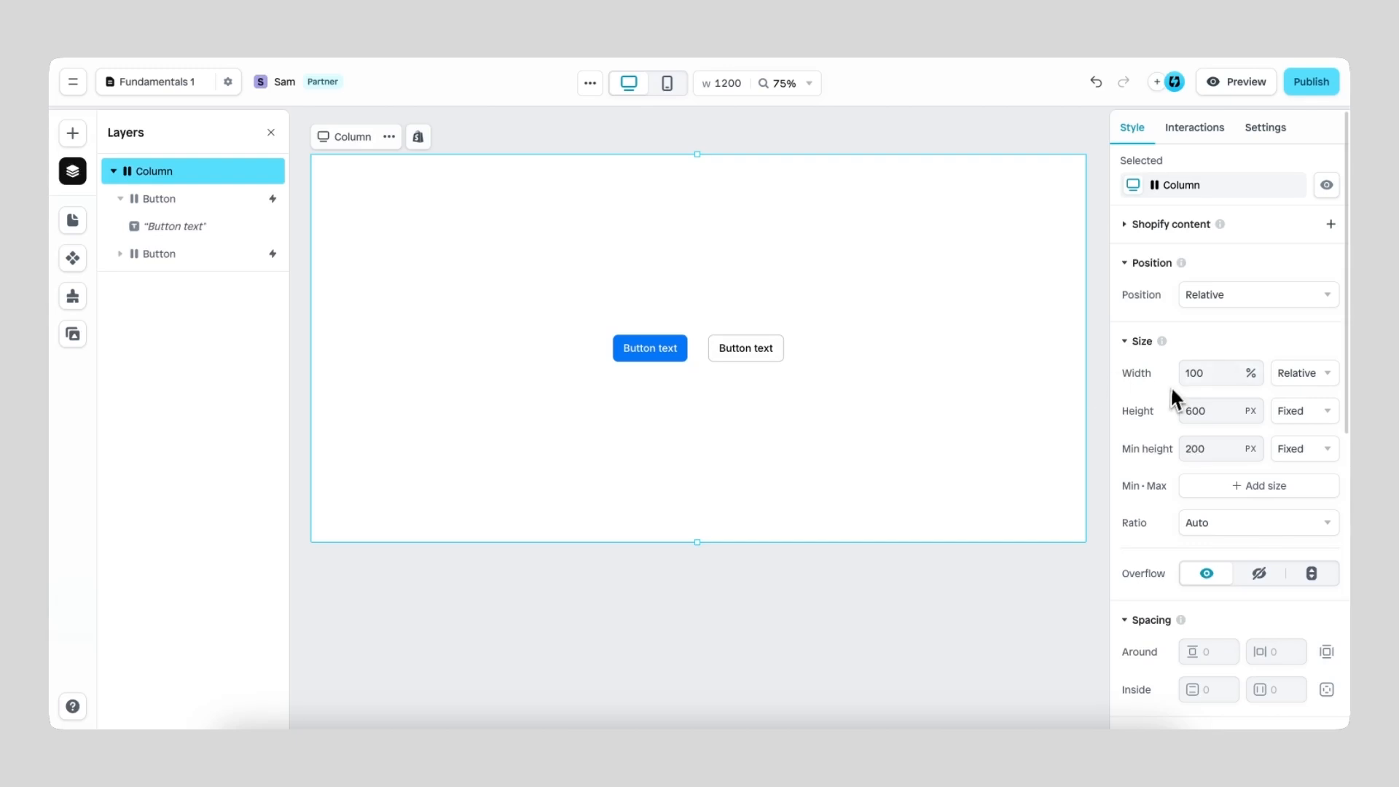
Step: Examine the column's spacing and layout settings, the blue button's own settings, and the text layer nested inside that button
{"action": "scroll", "coordinate": [1174, 401], "scroll_direction": "down", "scroll_amount": 3}
{"action": "scroll", "coordinate": [1169, 406], "scroll_direction": "down", "scroll_amount": 1}
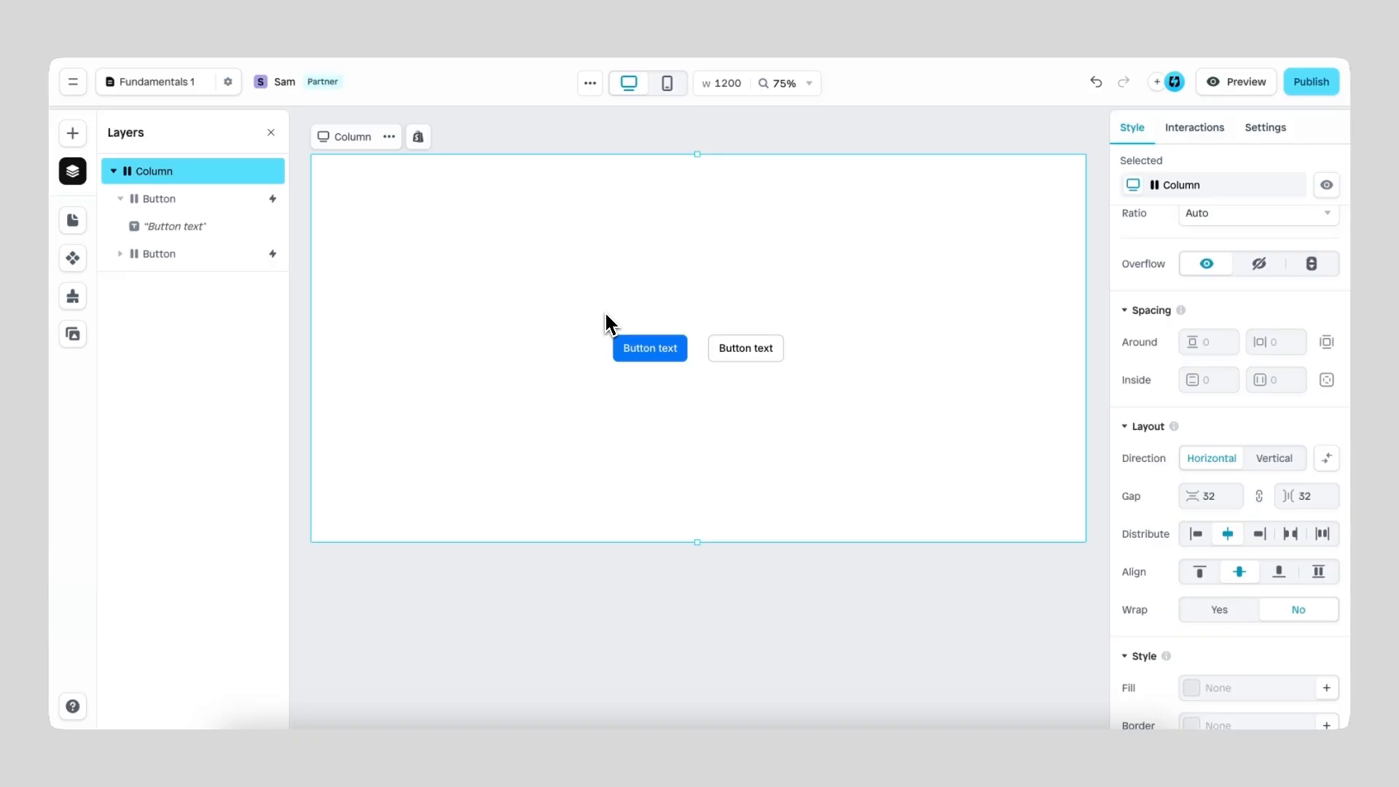
{"action": "left_click", "coordinate": [660, 347]}
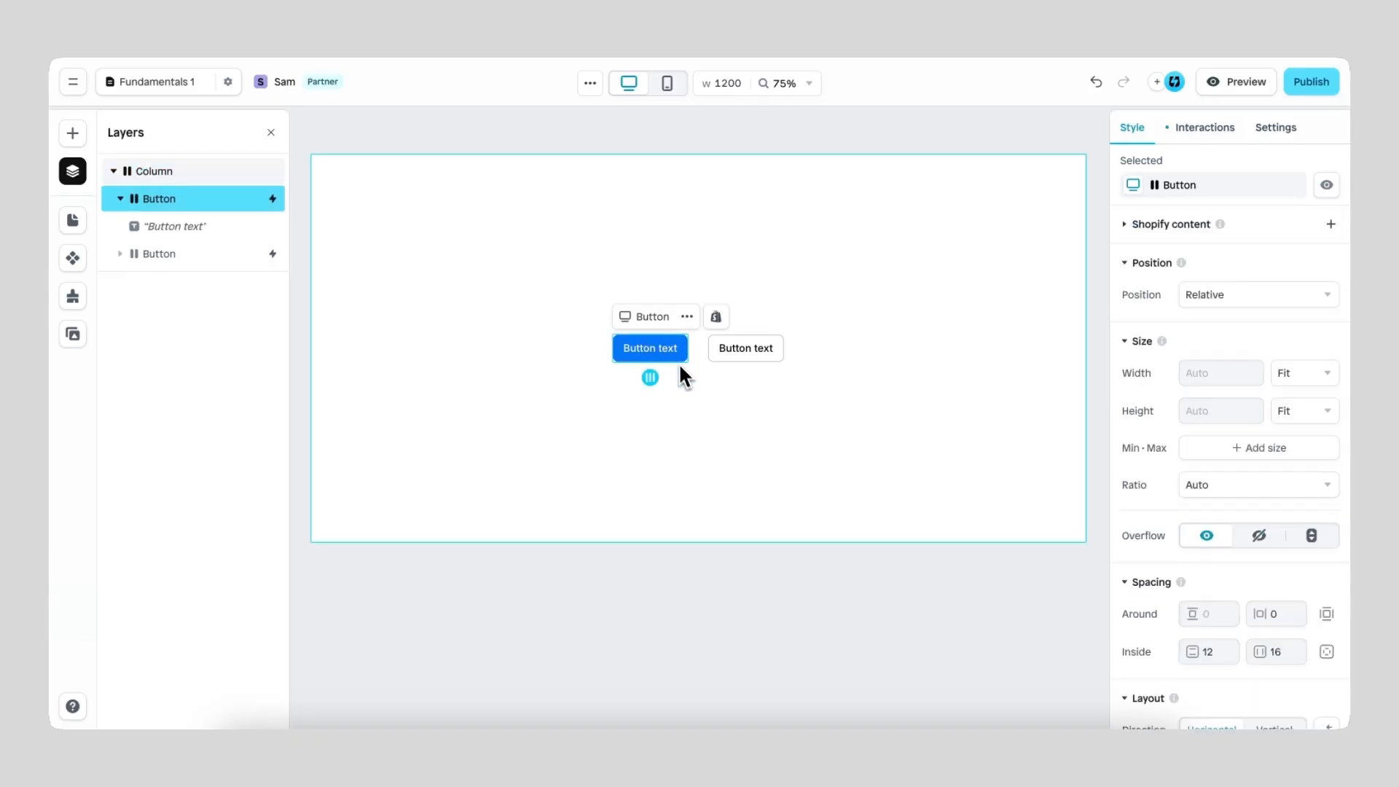
{"action": "scroll", "coordinate": [670, 375], "scroll_direction": "up", "scroll_amount": 5}
{"action": "scroll", "coordinate": [670, 376], "scroll_direction": "up", "scroll_amount": 3}
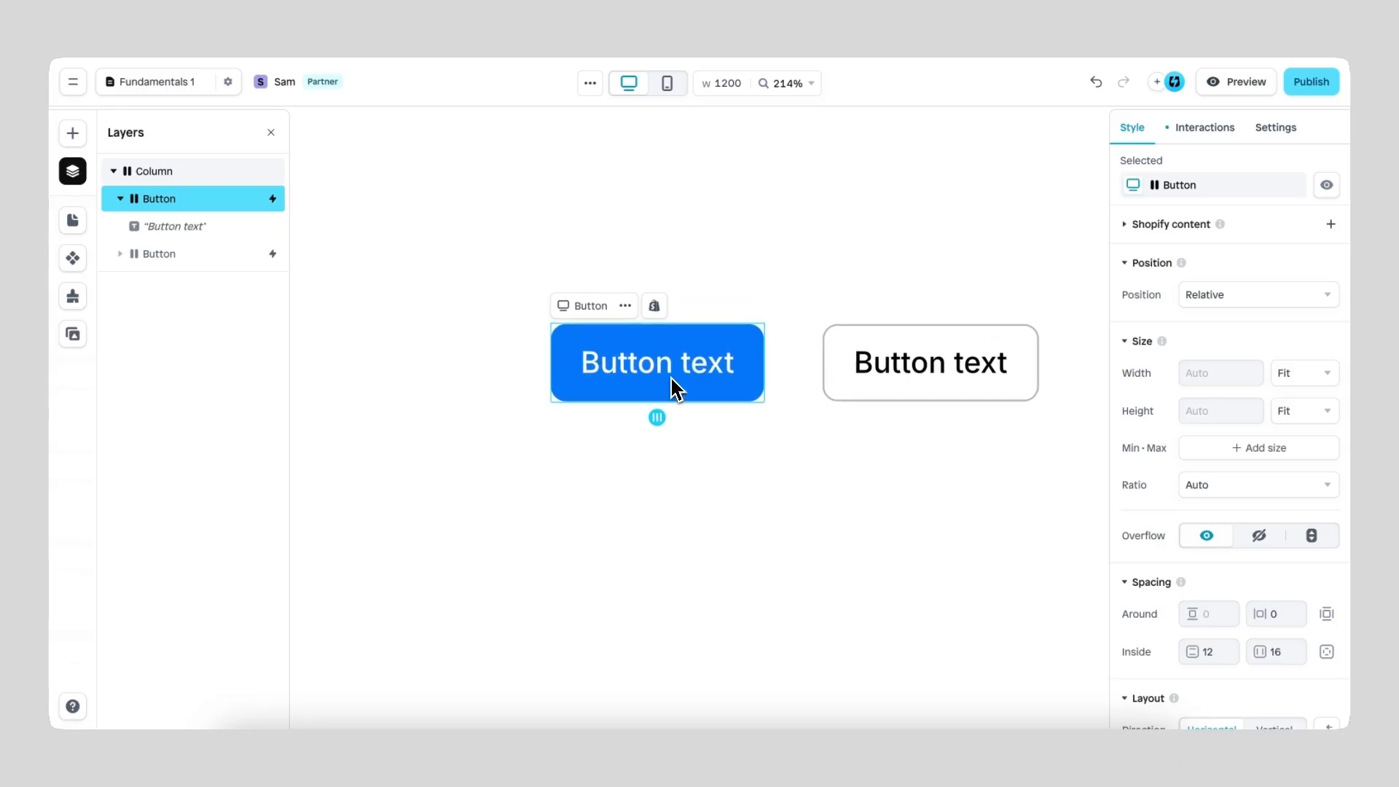
{"action": "scroll", "coordinate": [1146, 444], "scroll_direction": "down", "scroll_amount": 4}
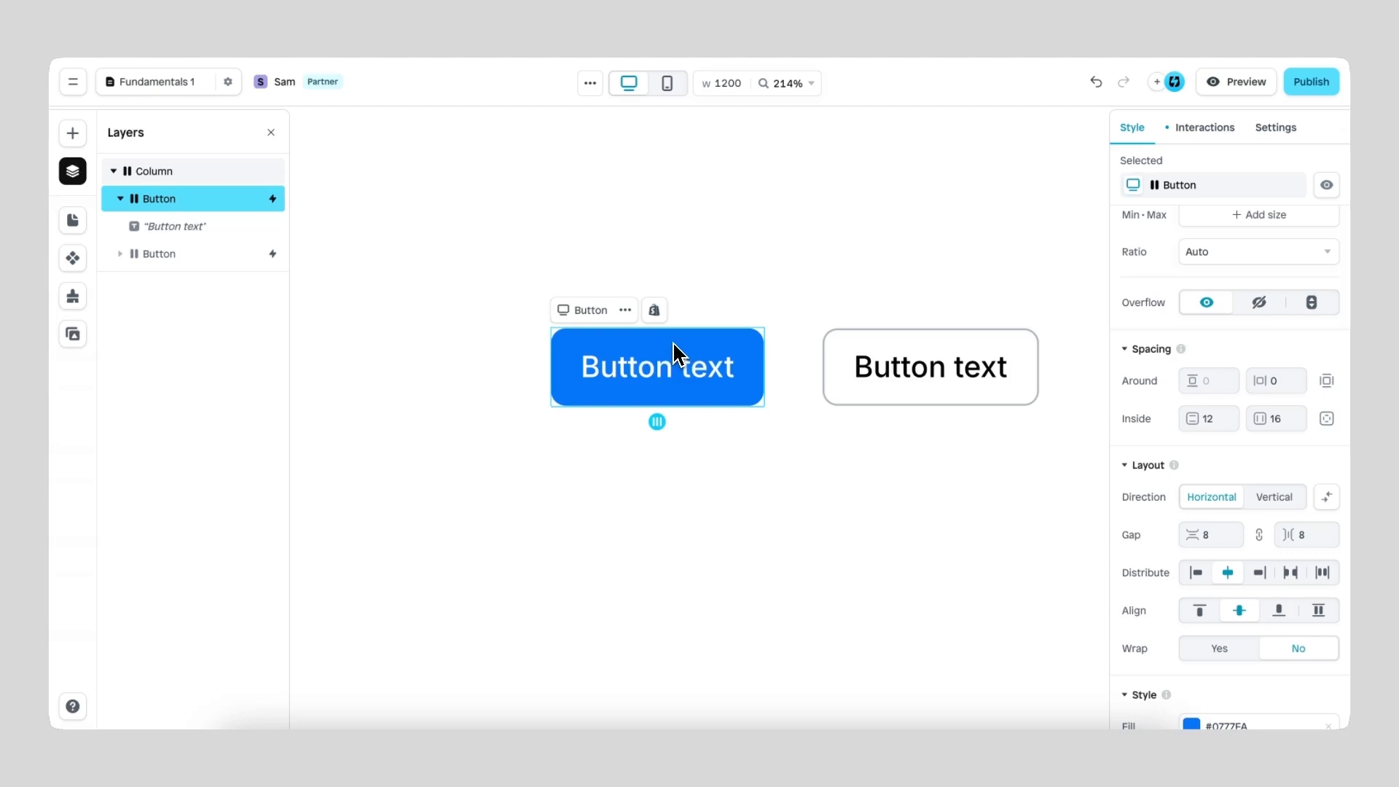
{"action": "left_click", "coordinate": [659, 372]}
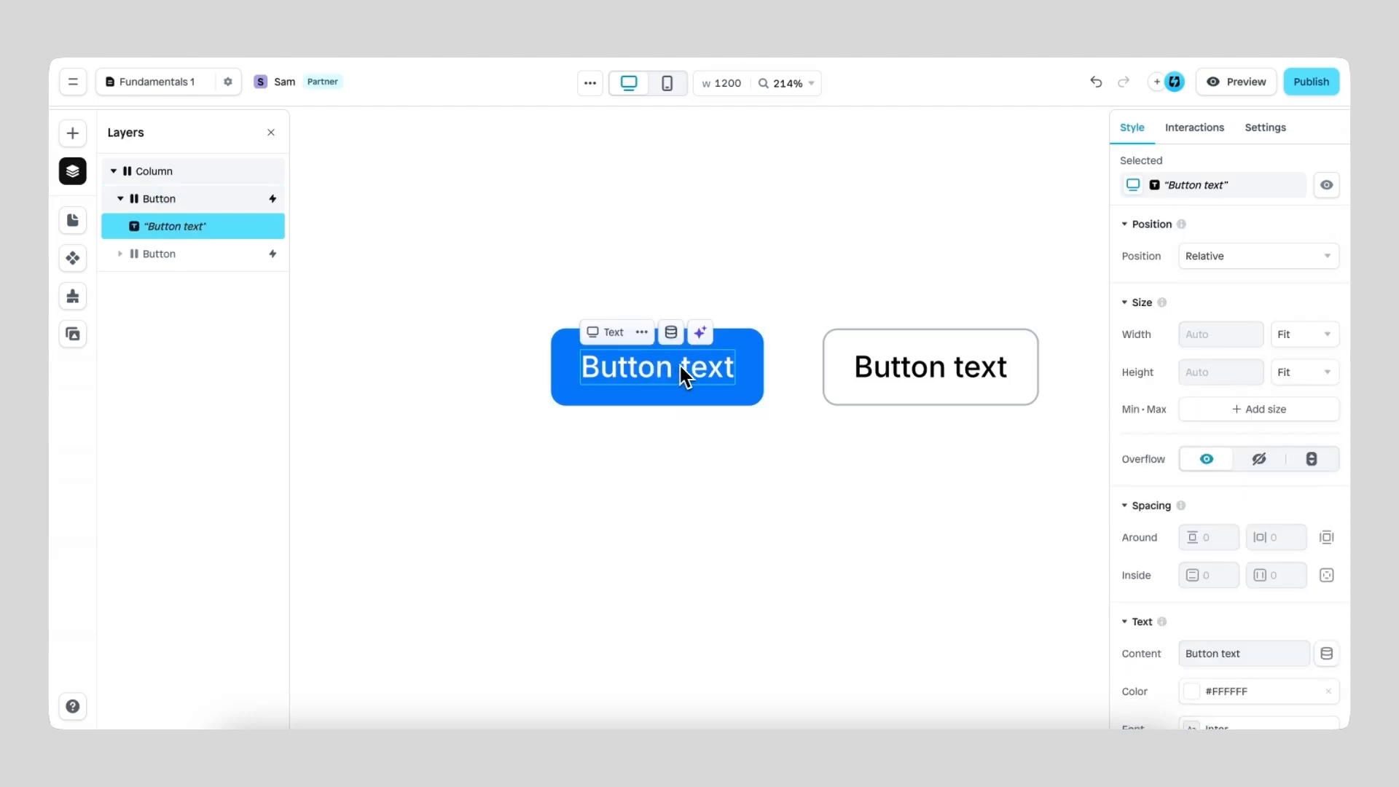
Step: Set the blue button's vertical and horizontal inside spacing to 48 each
{"action": "left_click", "coordinate": [752, 365]}
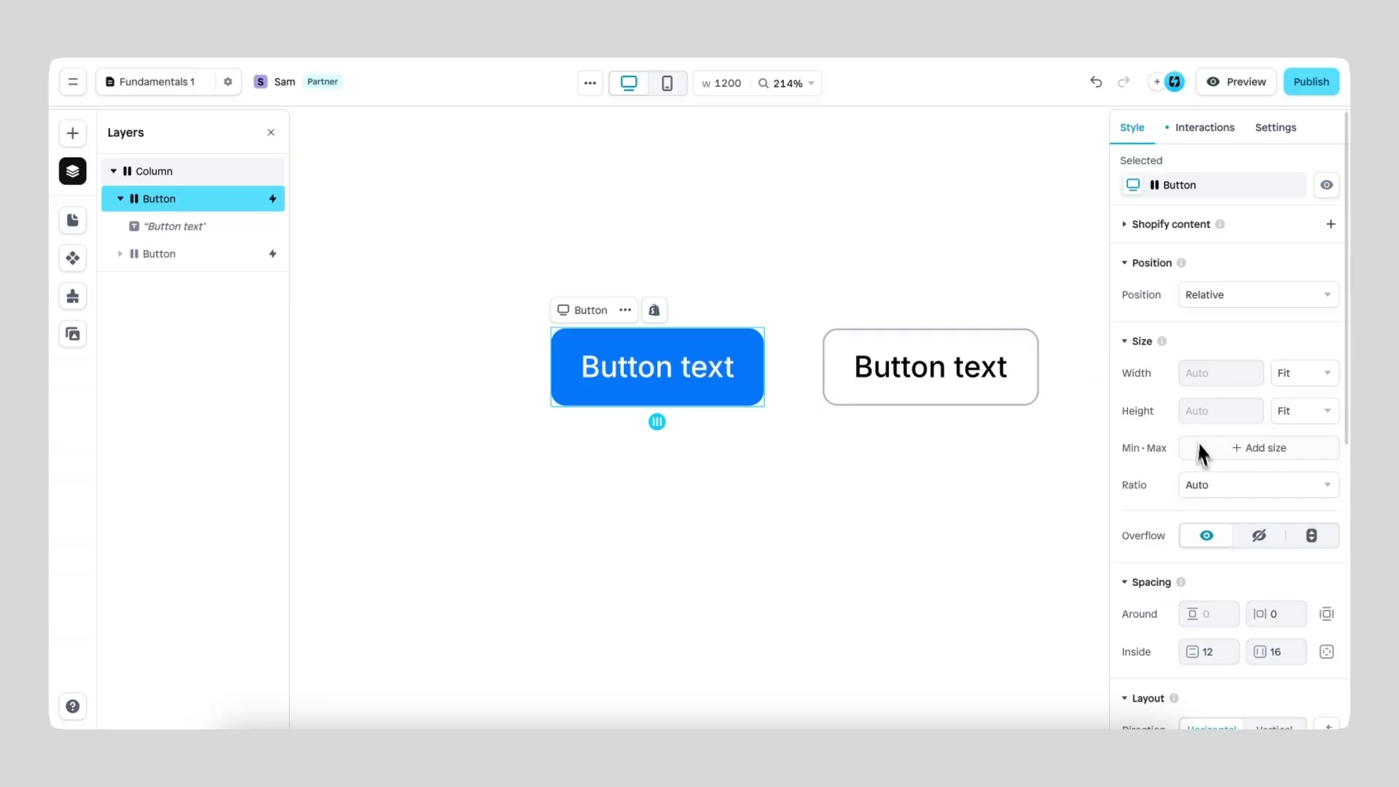
{"action": "scroll", "coordinate": [1206, 459], "scroll_direction": "down", "scroll_amount": 4}
{"action": "double_click", "coordinate": [1214, 412]}
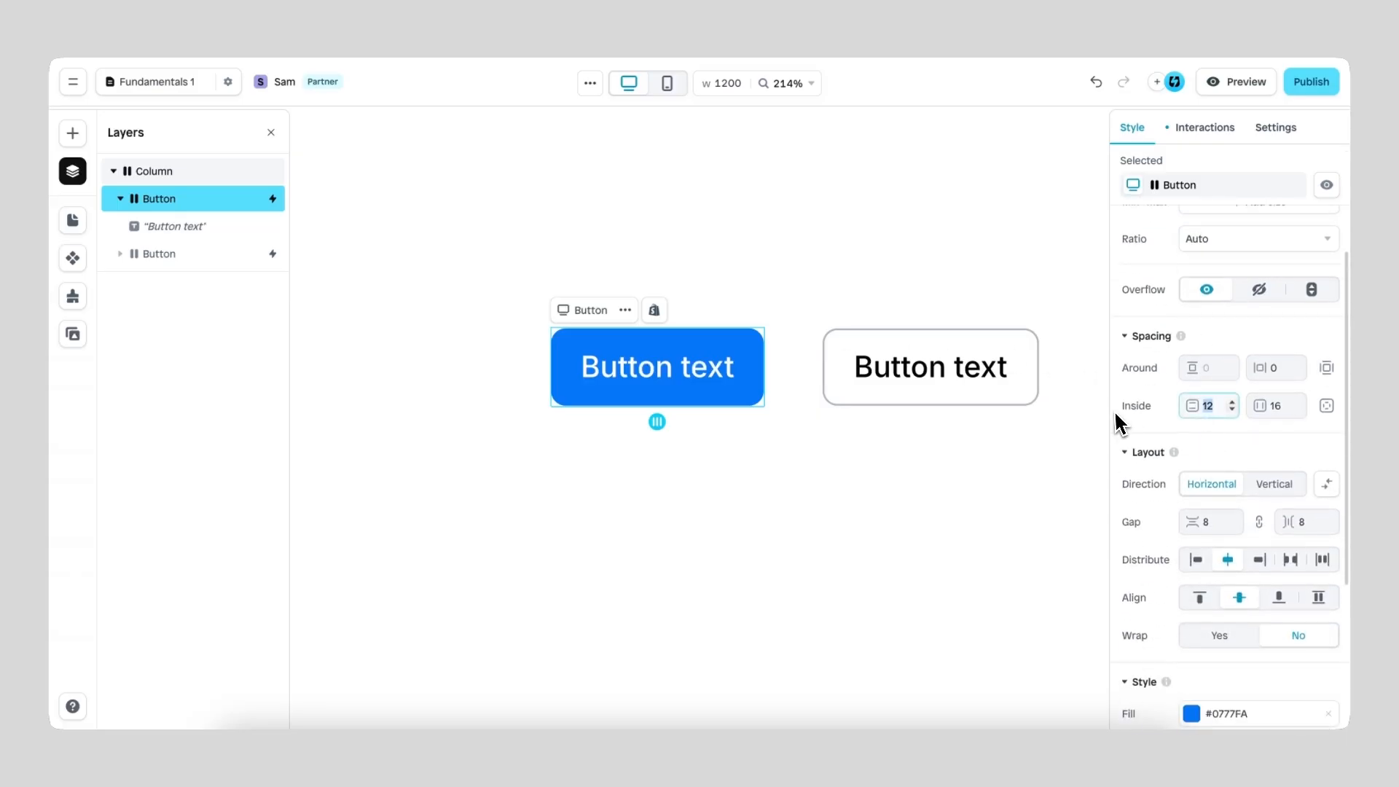
{"action": "type", "text": "48"}
{"action": "key", "text": "Return"}
{"action": "double_click", "coordinate": [1277, 406]}
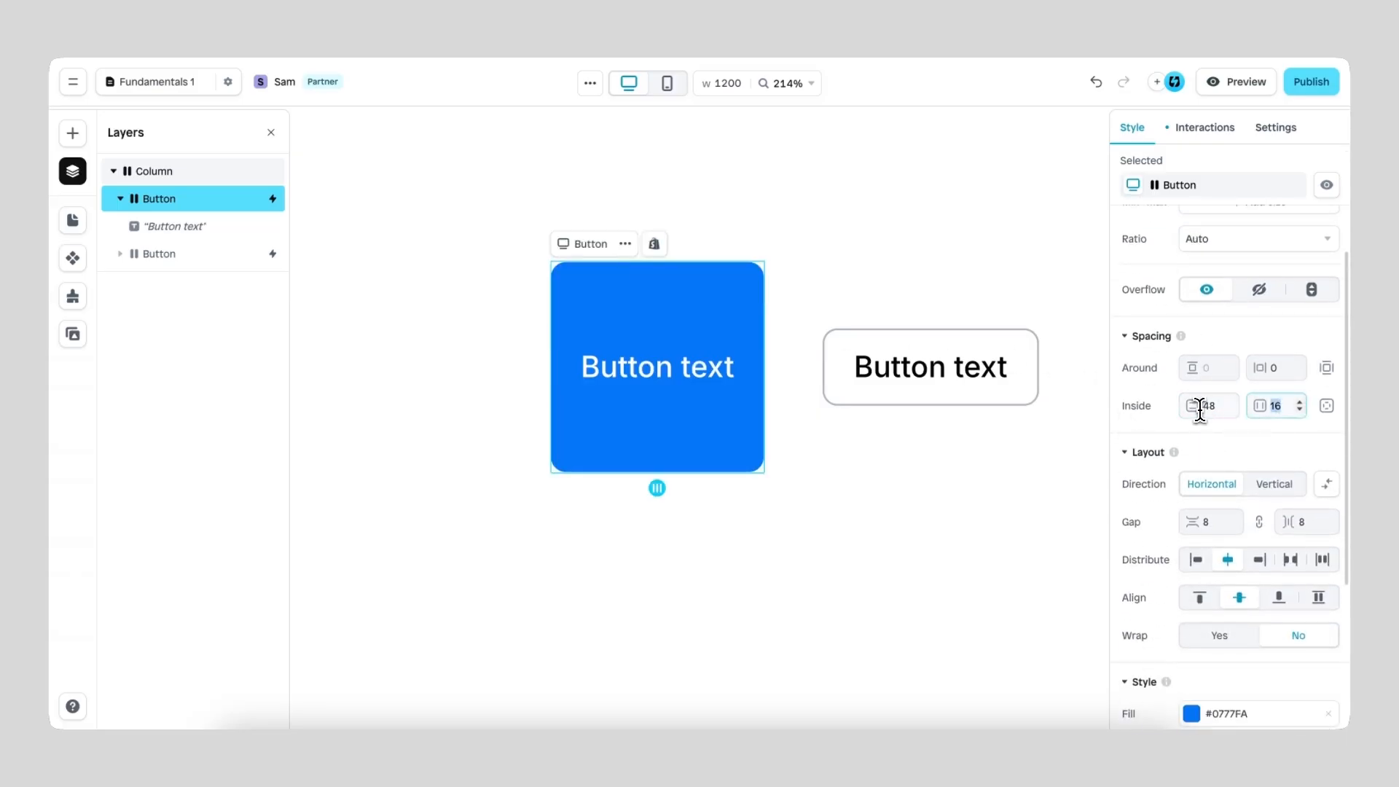
{"action": "type", "text": "48"}
{"action": "key", "text": "Return"}
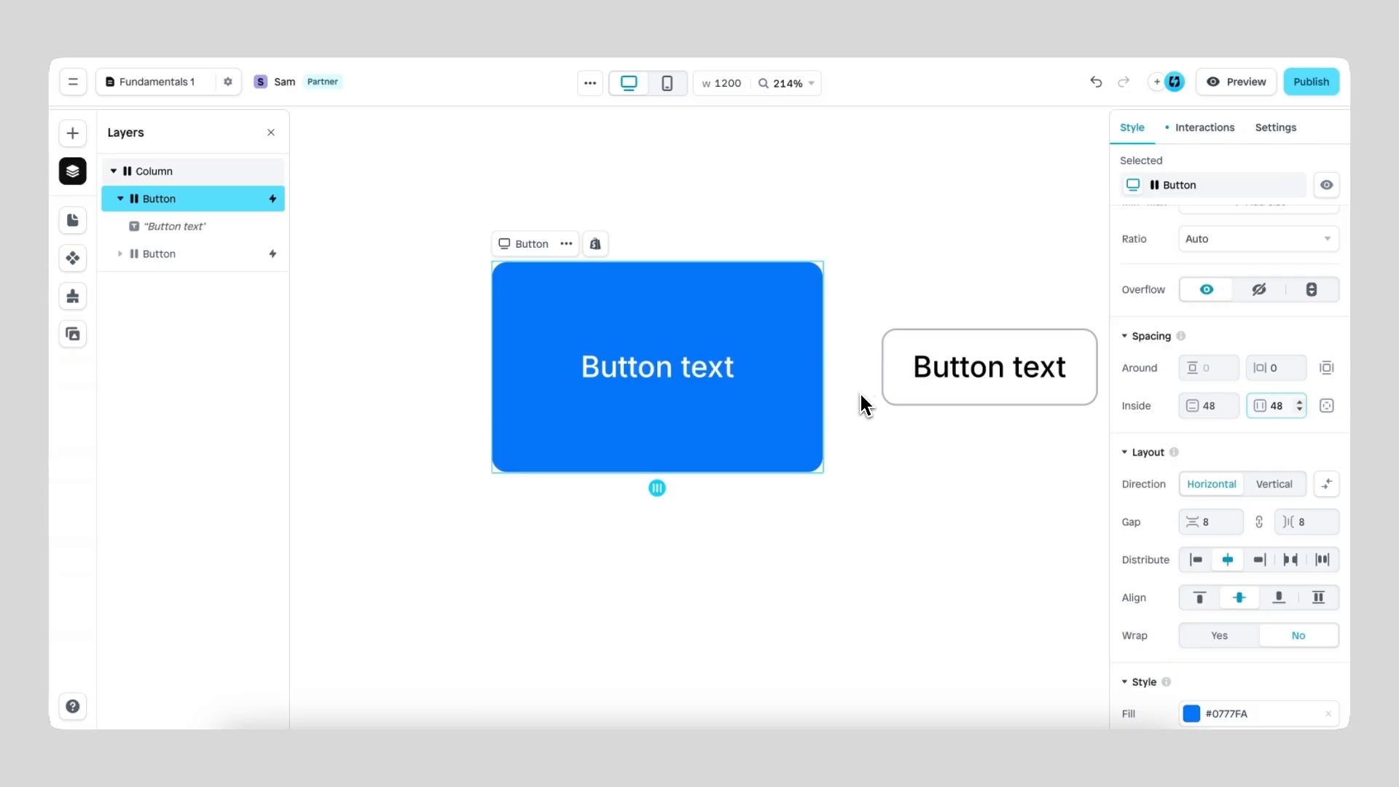
Step: Try a horizontal around spacing of 32 on the blue button, and return it to 0
{"action": "left_click", "coordinate": [1277, 368]}
{"action": "type", "text": "32"}
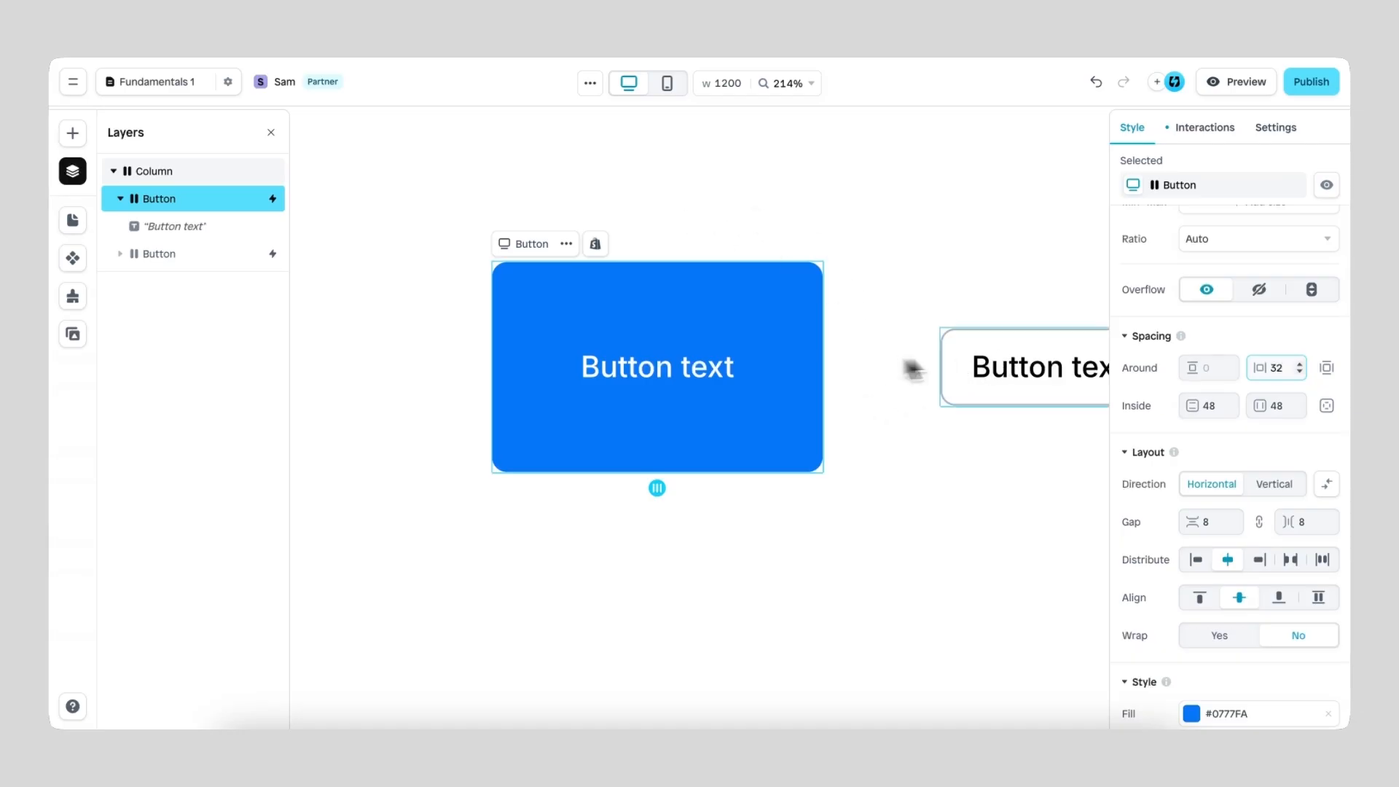
{"action": "left_click", "coordinate": [1286, 367]}
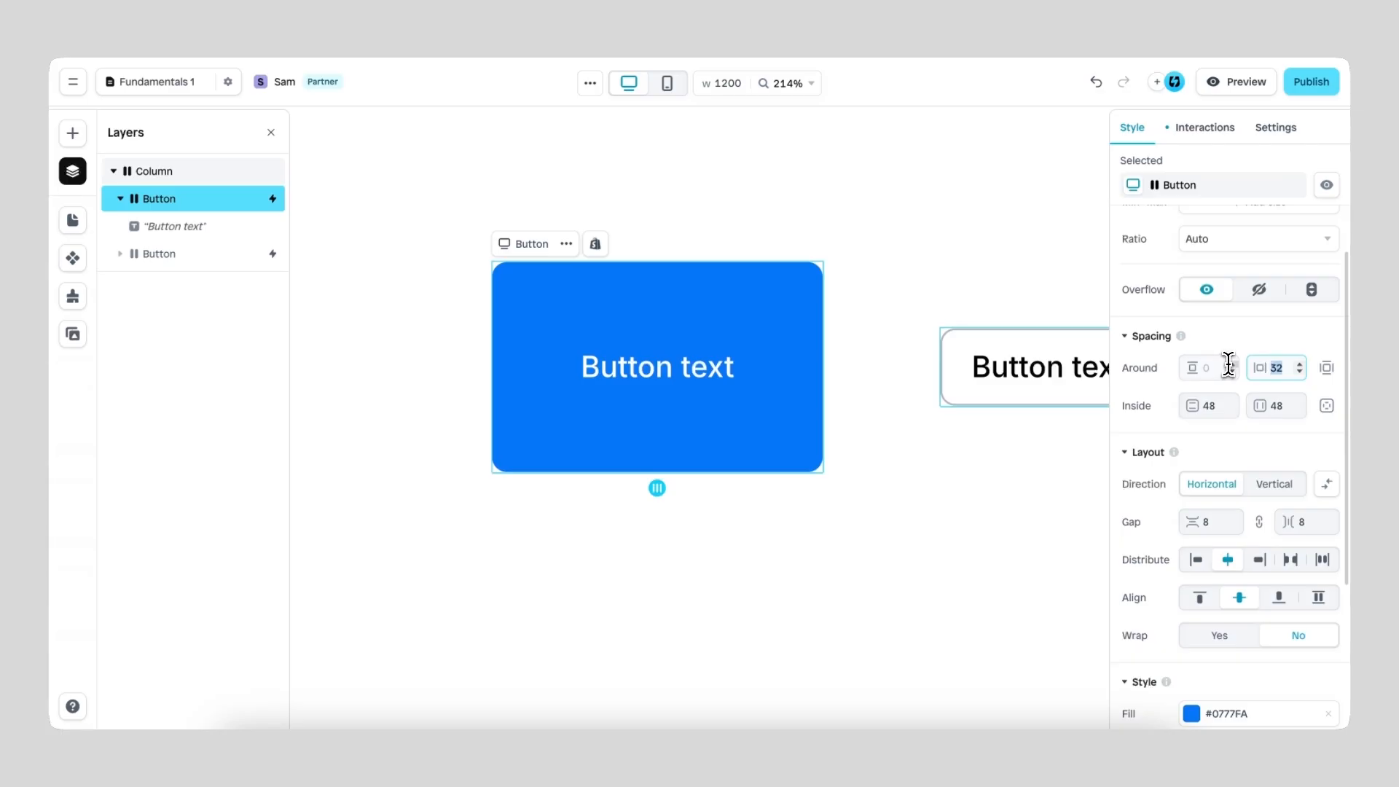
{"action": "type", "text": "0"}
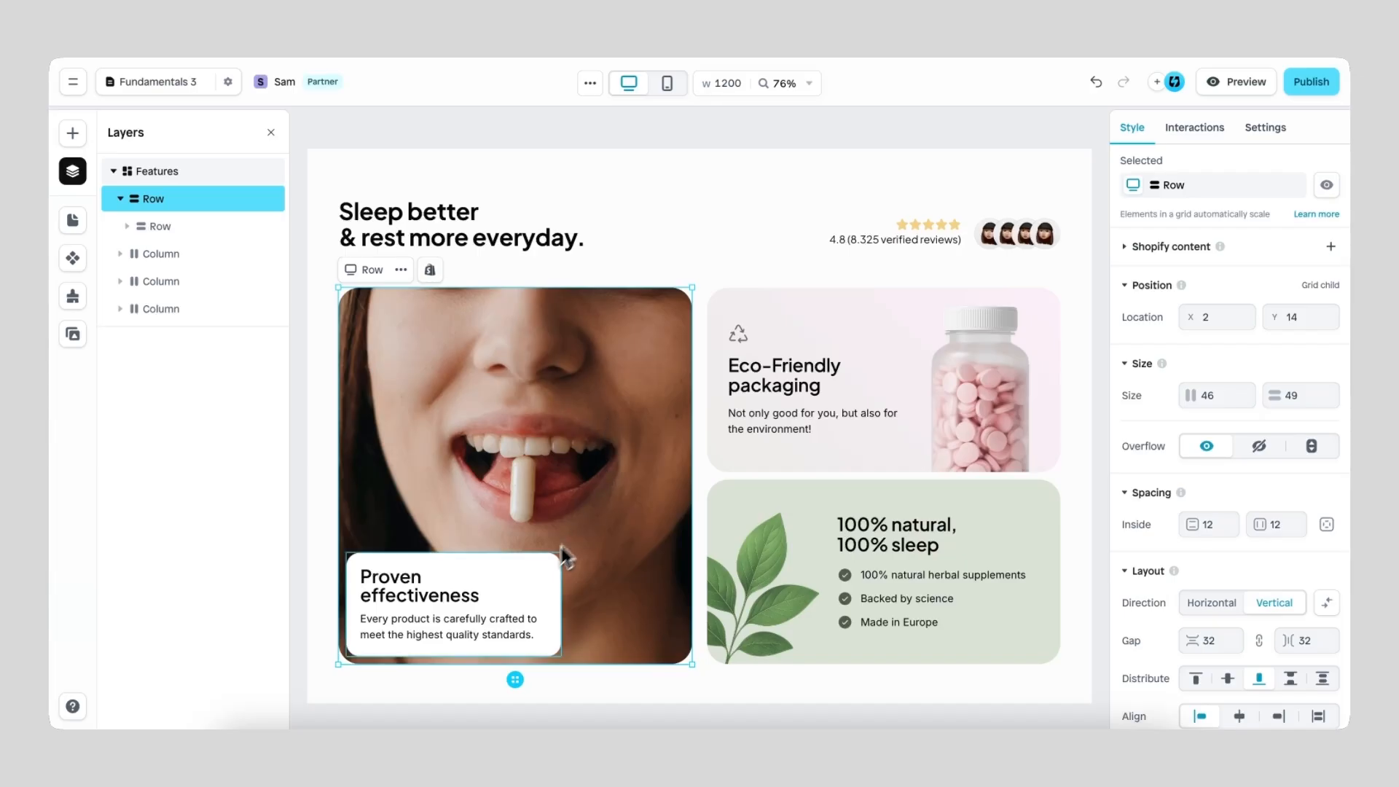
Step: Set the vertical and horizontal inside spacing to 32 each on the face-image row containing the "Proven effectiveness" card
{"action": "left_click", "coordinate": [543, 578]}
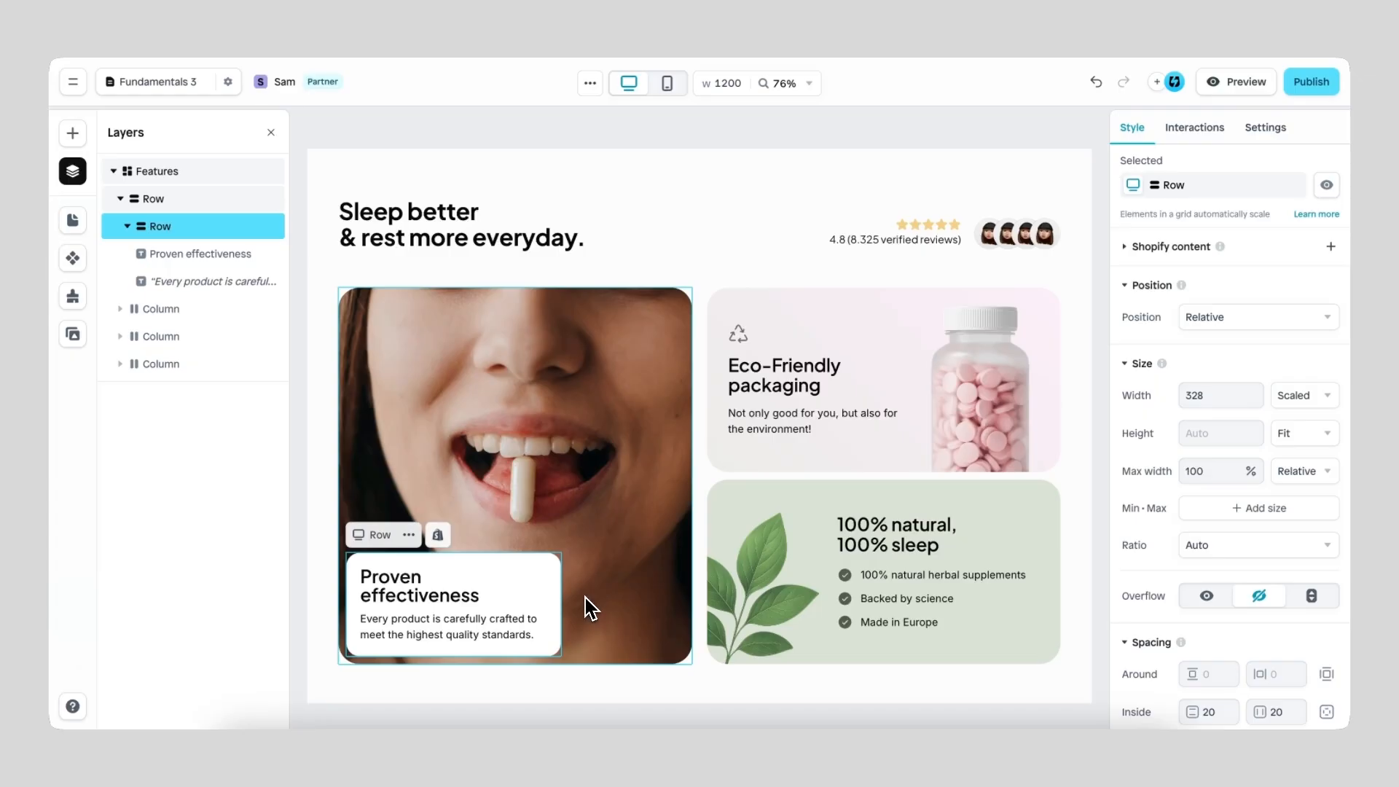
{"action": "left_click", "coordinate": [421, 424]}
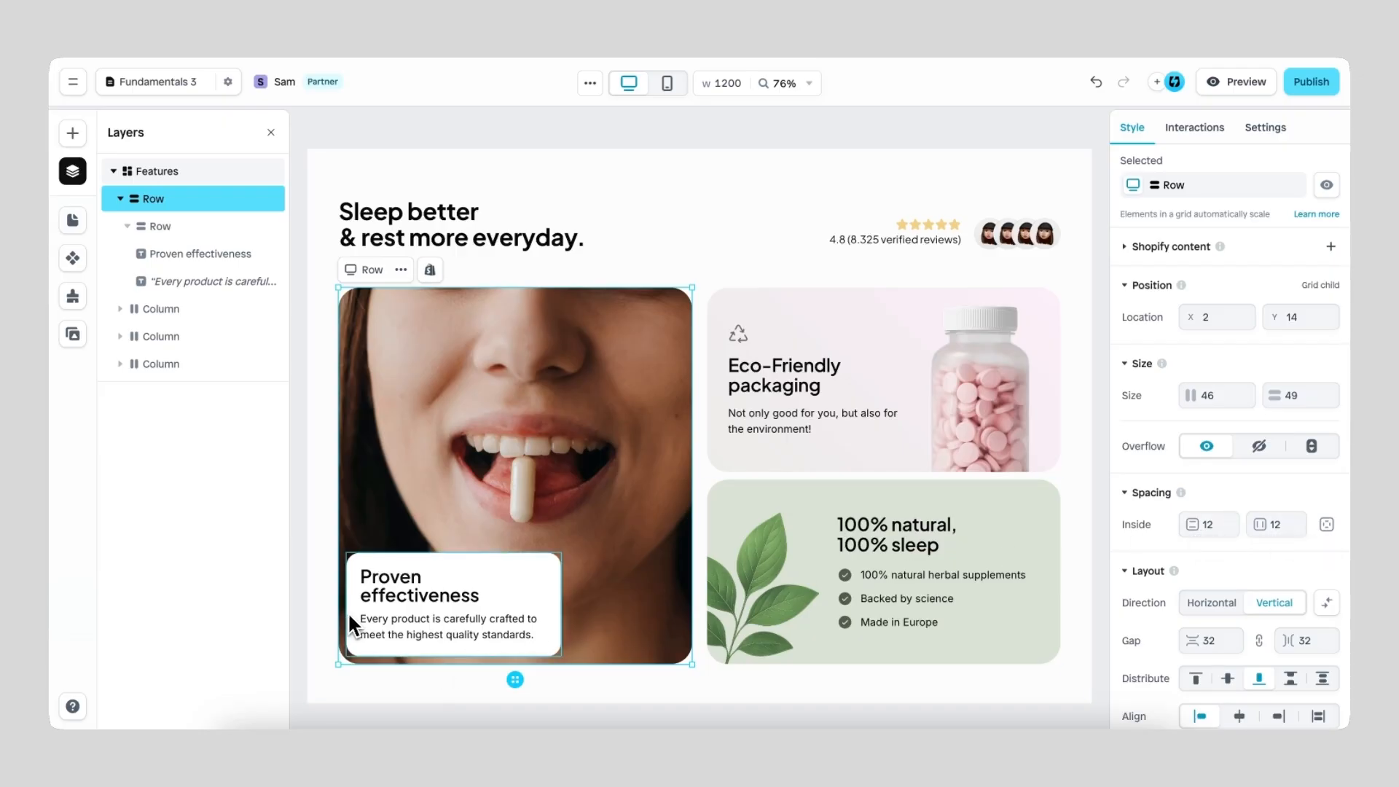
{"action": "left_click", "coordinate": [1213, 522]}
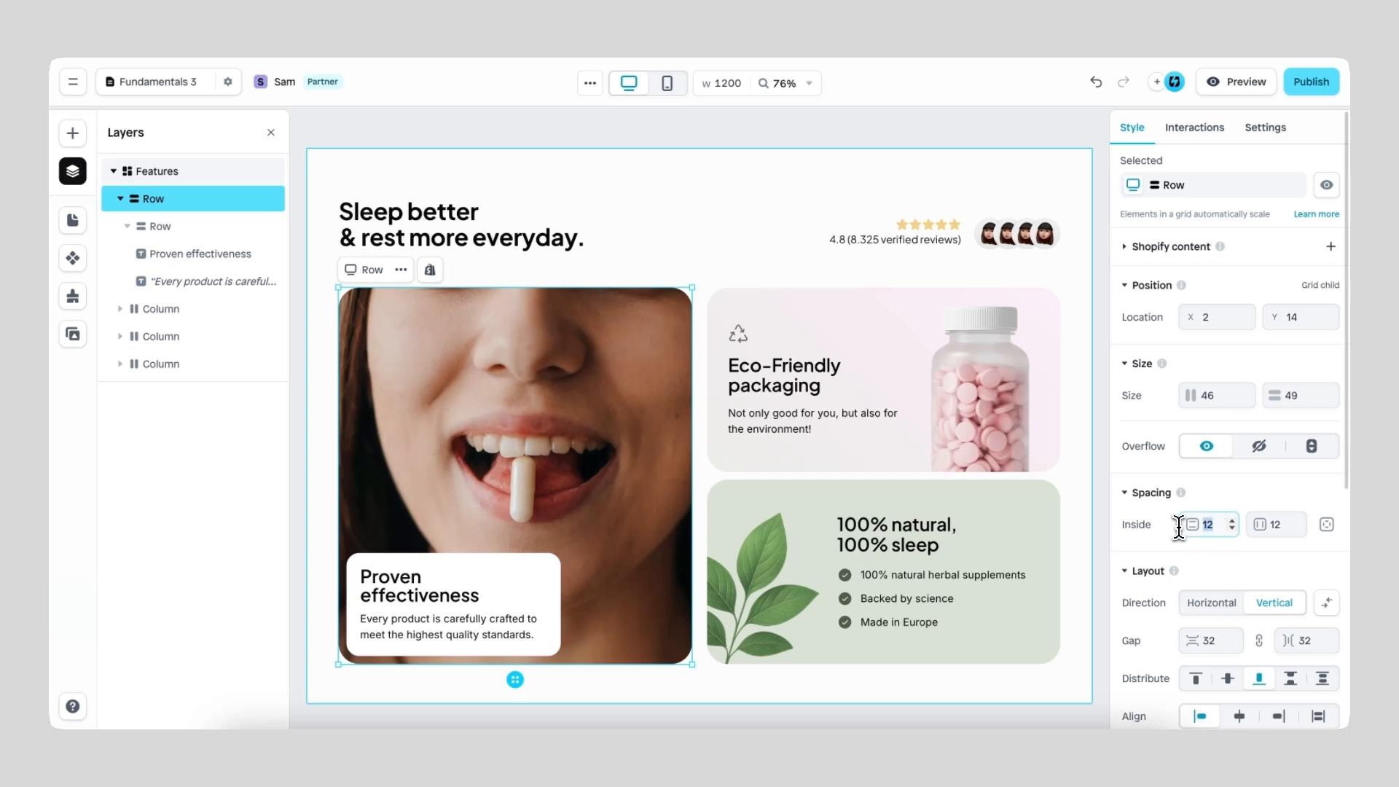
{"action": "type", "text": "32"}
{"action": "left_click", "coordinate": [1286, 525]}
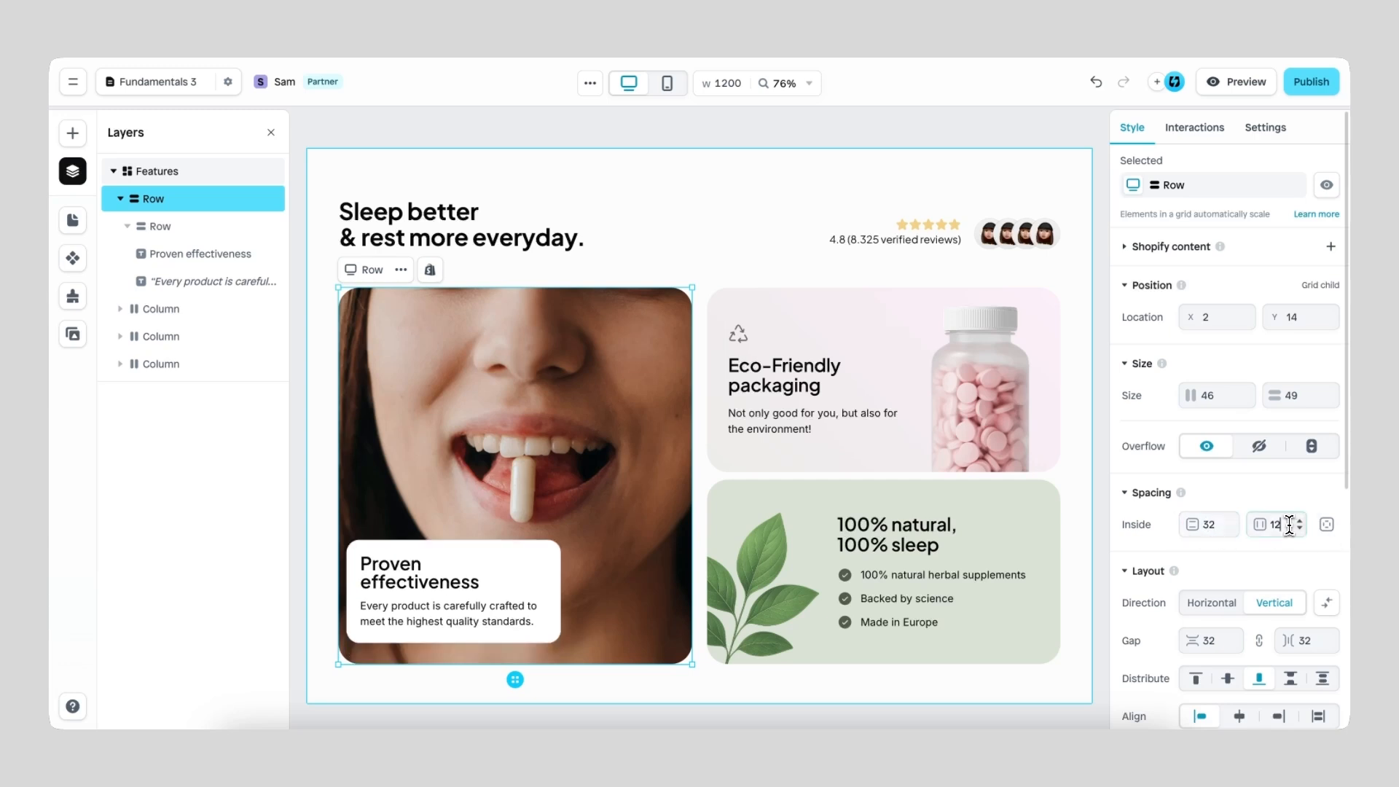
{"action": "type", "text": "32"}
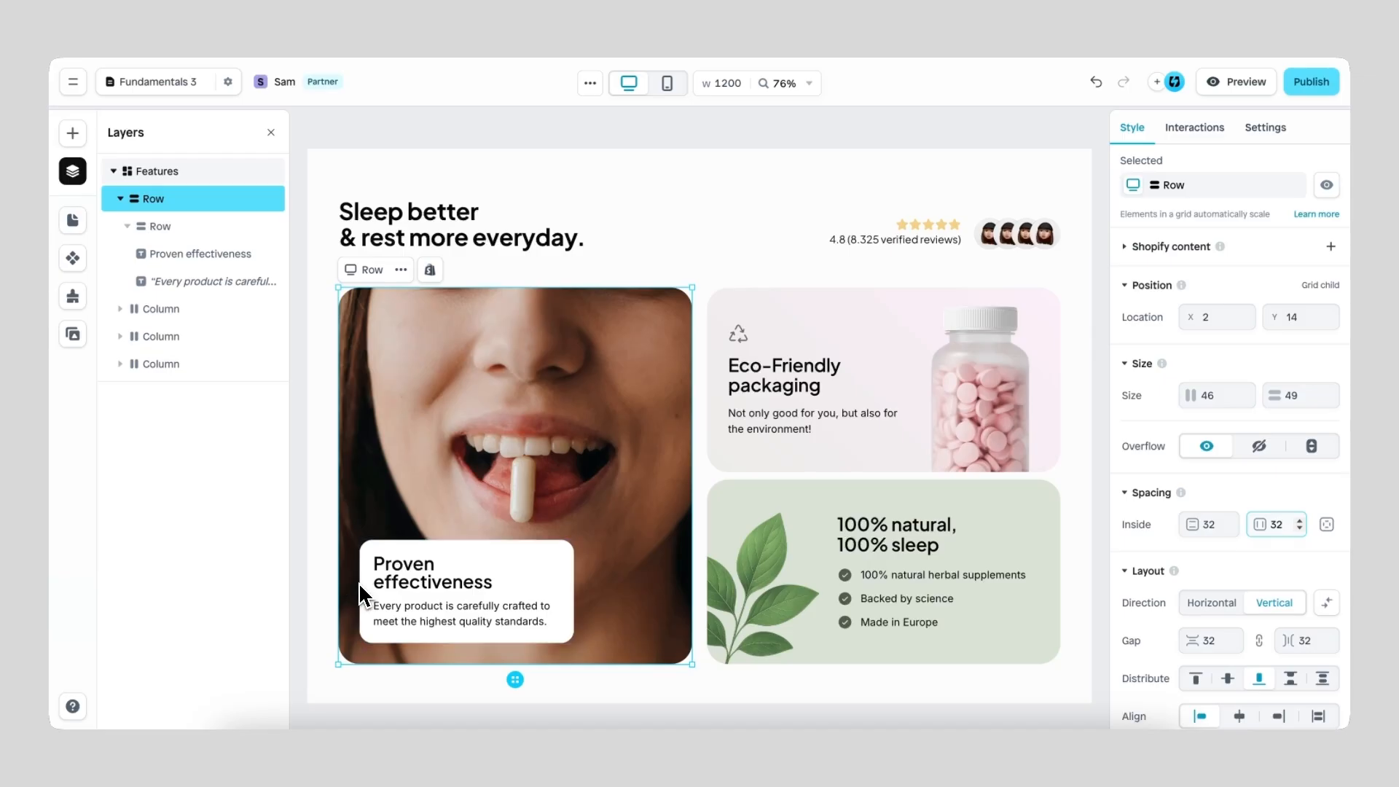
Step: Set the vertical and horizontal inside spacing of the face-image row to 0 each
{"action": "left_click", "coordinate": [1207, 524]}
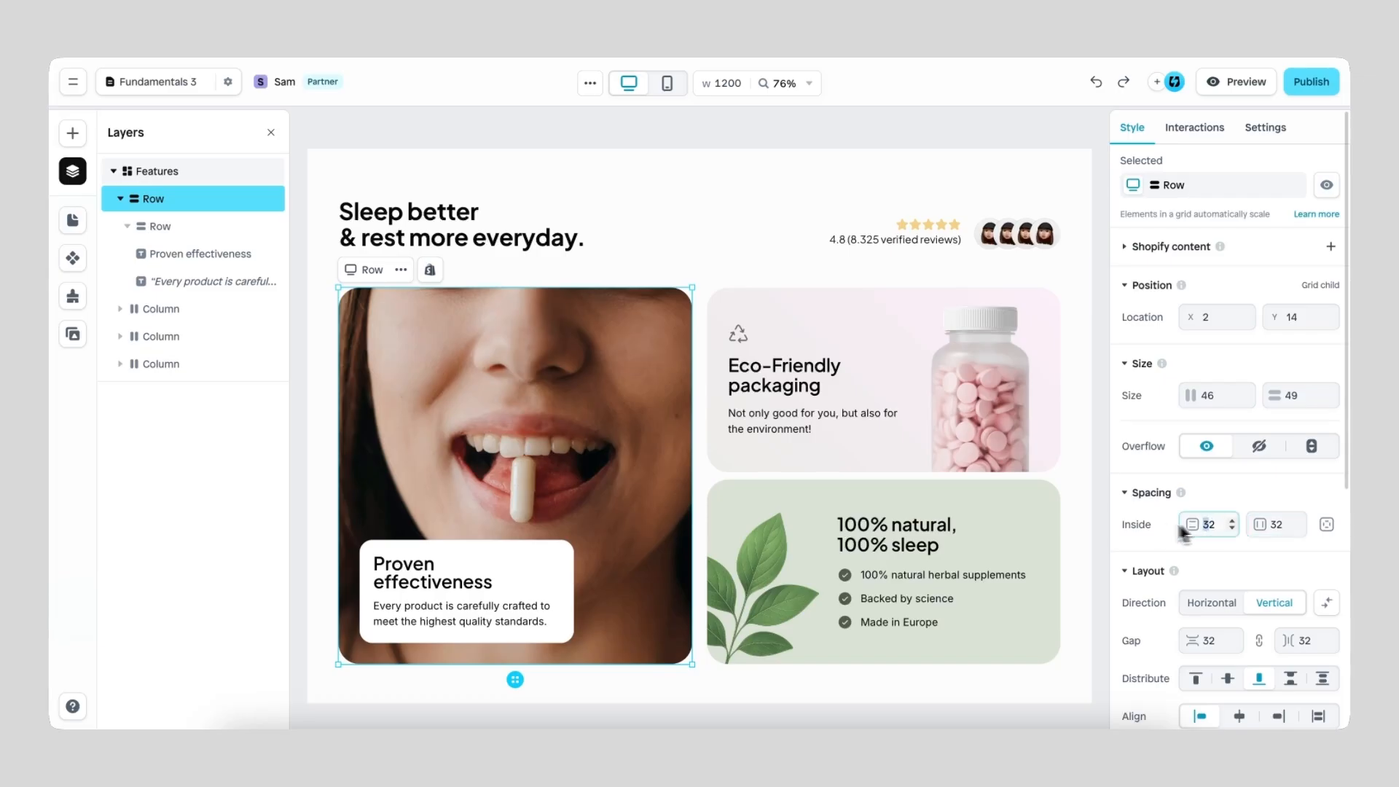
{"action": "key", "text": "BackSpace"}
{"action": "key", "text": "BackSpace"}
{"action": "type", "text": "0"}
{"action": "left_click", "coordinate": [1270, 524]}
{"action": "key", "text": "BackSpace"}
{"action": "key", "text": "BackSpace"}
{"action": "type", "text": "00"}
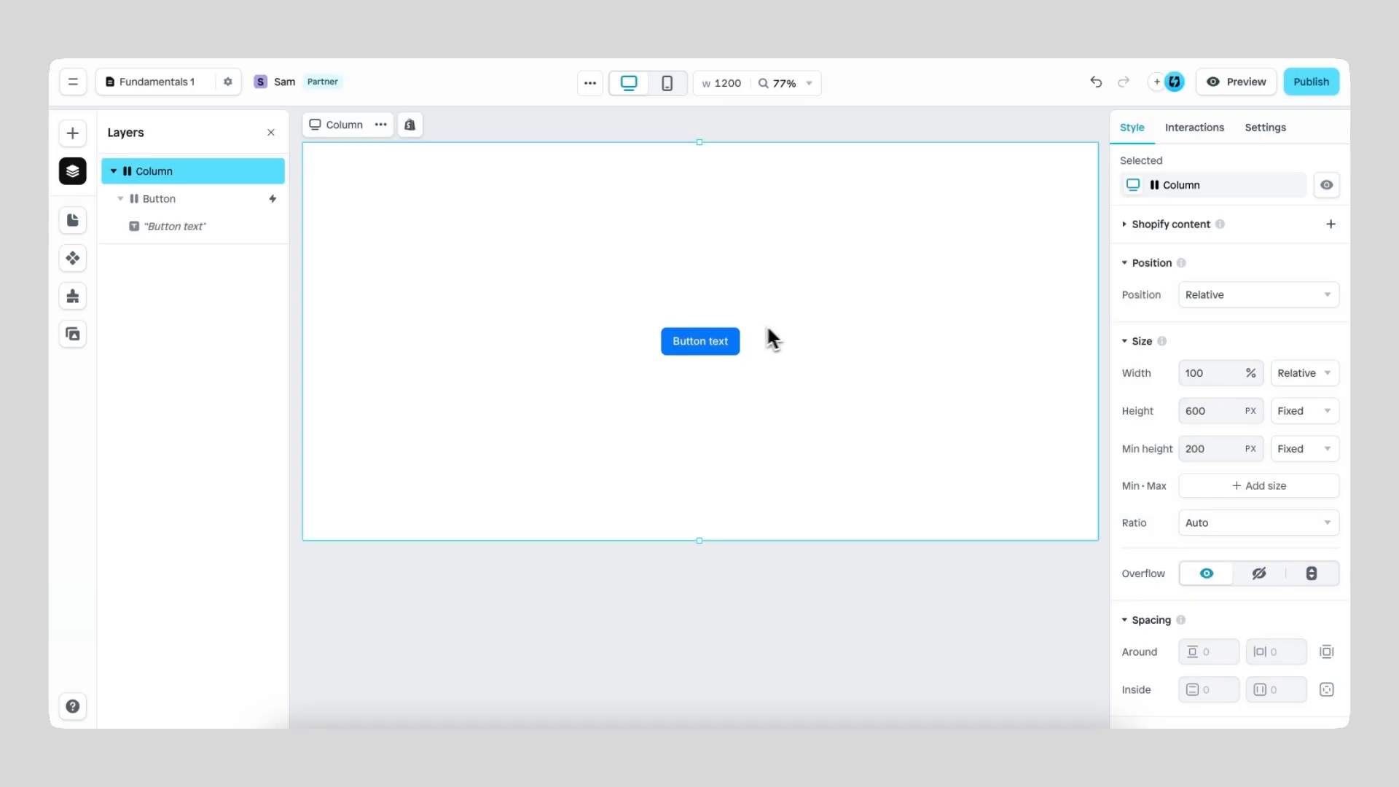
Step: Append "add more text to this button" to the blue button's label and select the whole button
{"action": "left_click", "coordinate": [739, 337]}
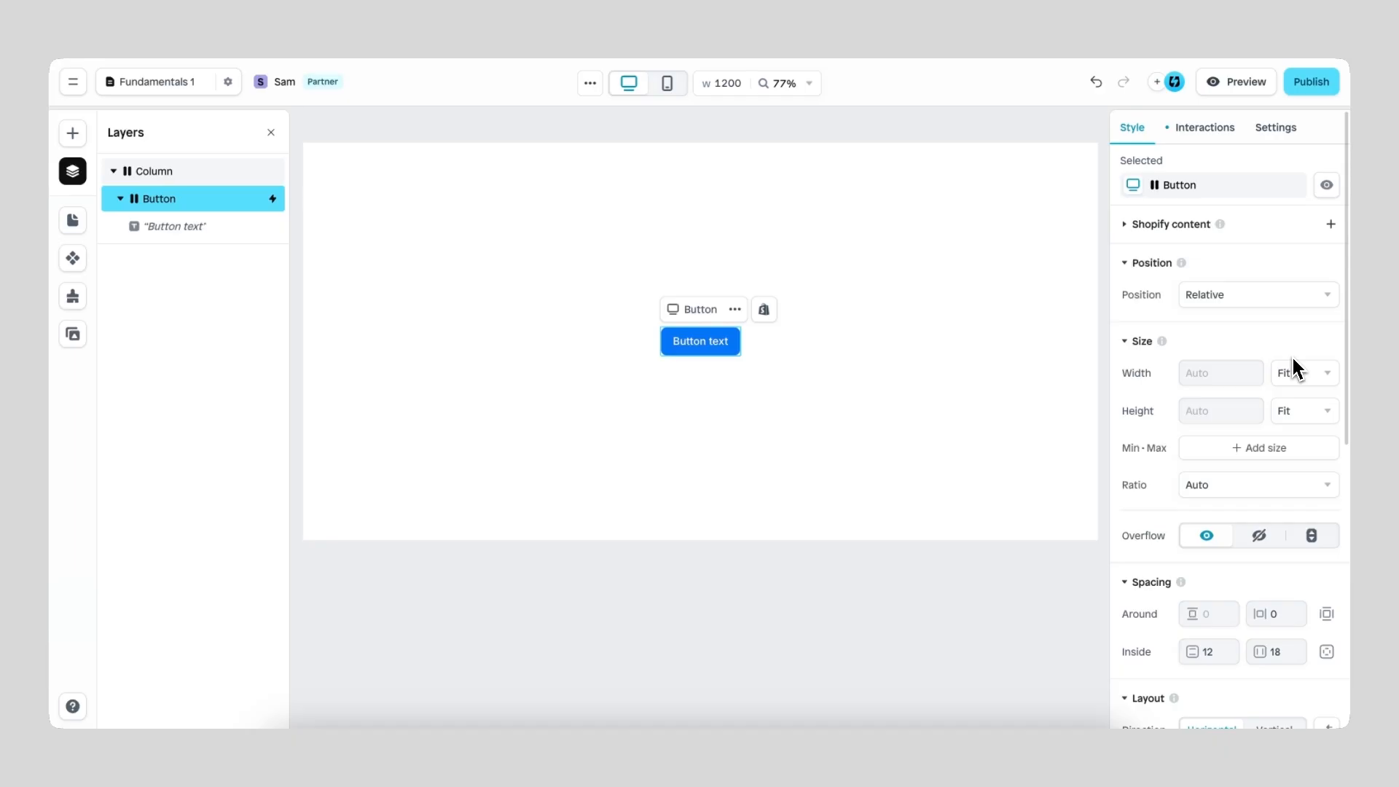
{"action": "double_click", "coordinate": [728, 342]}
{"action": "type", "text": "add more"}
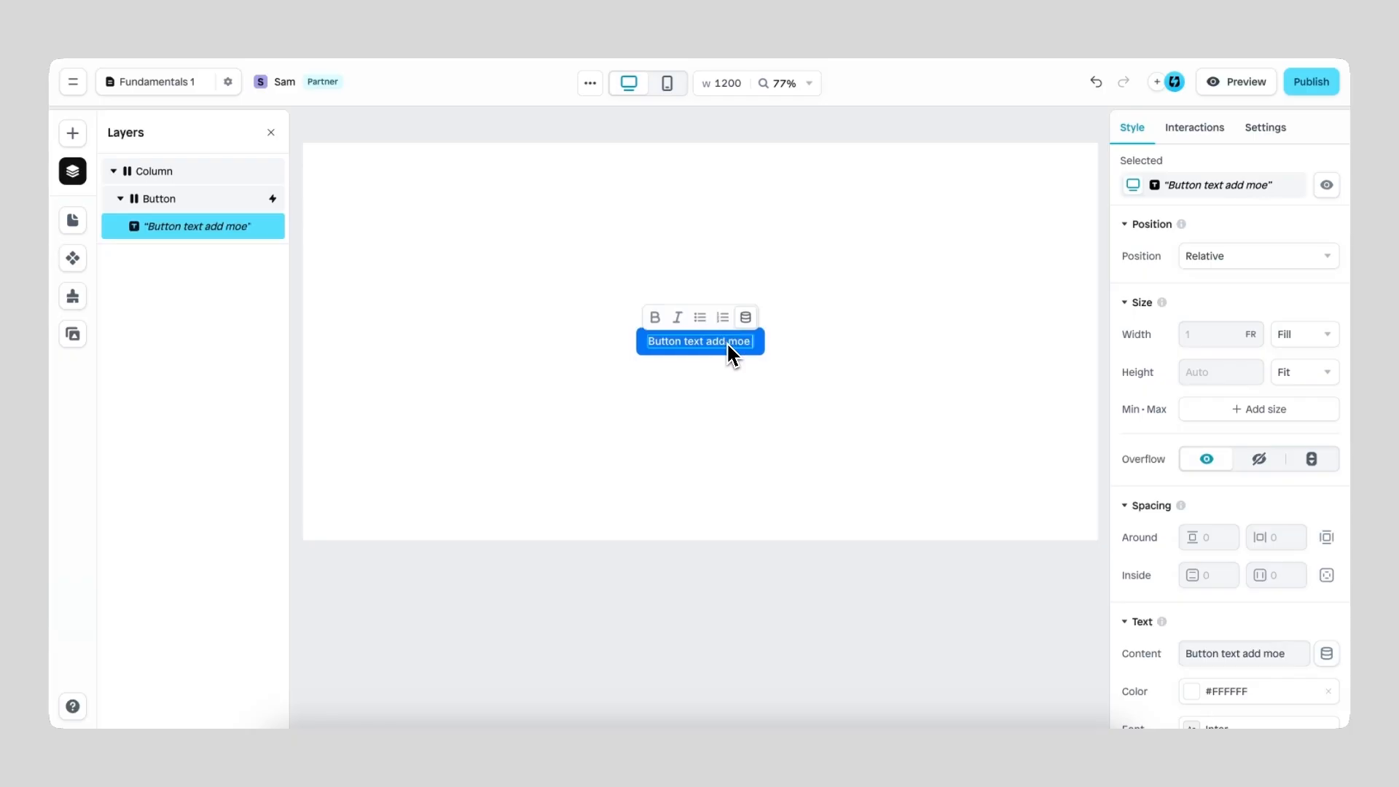
{"action": "type", "text": " text to this button"}
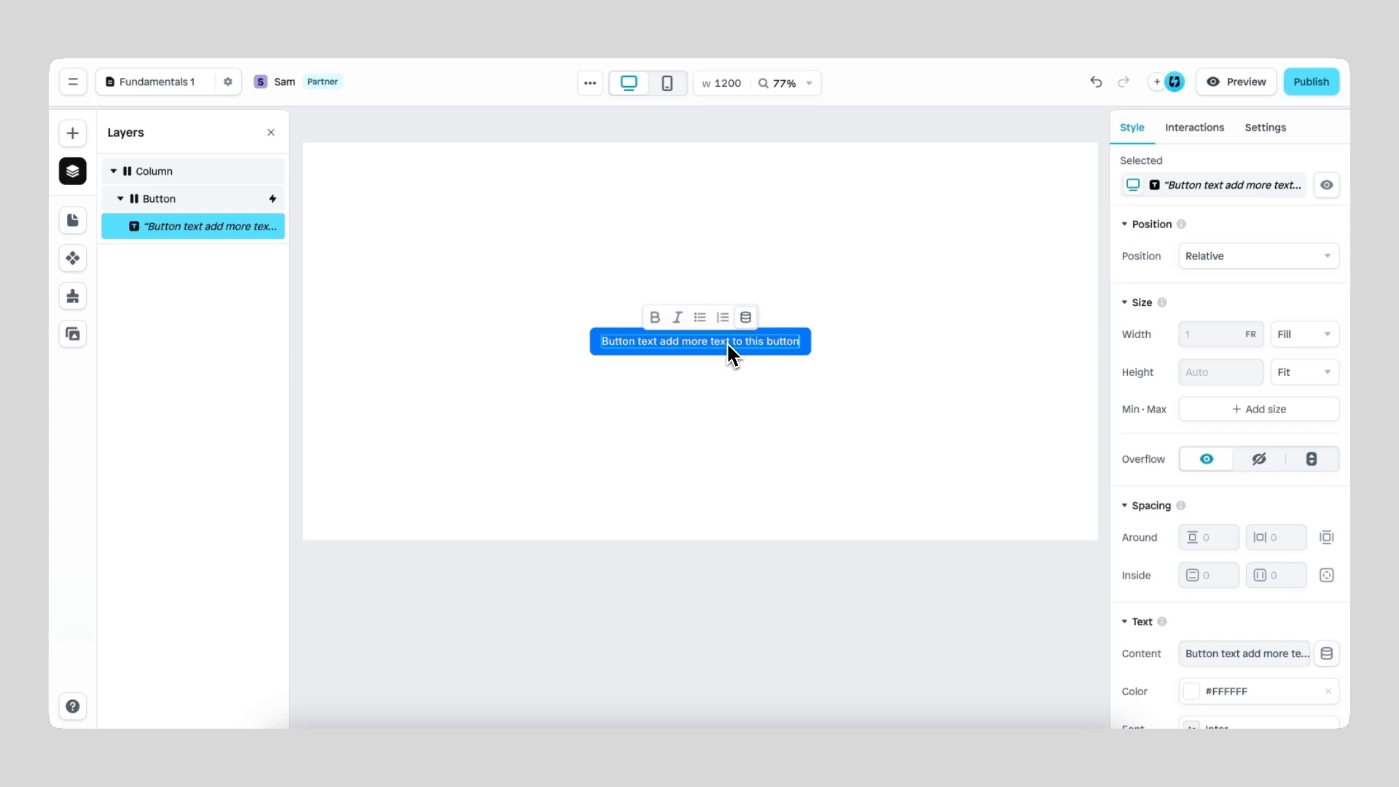
{"action": "key", "text": "Escape"}
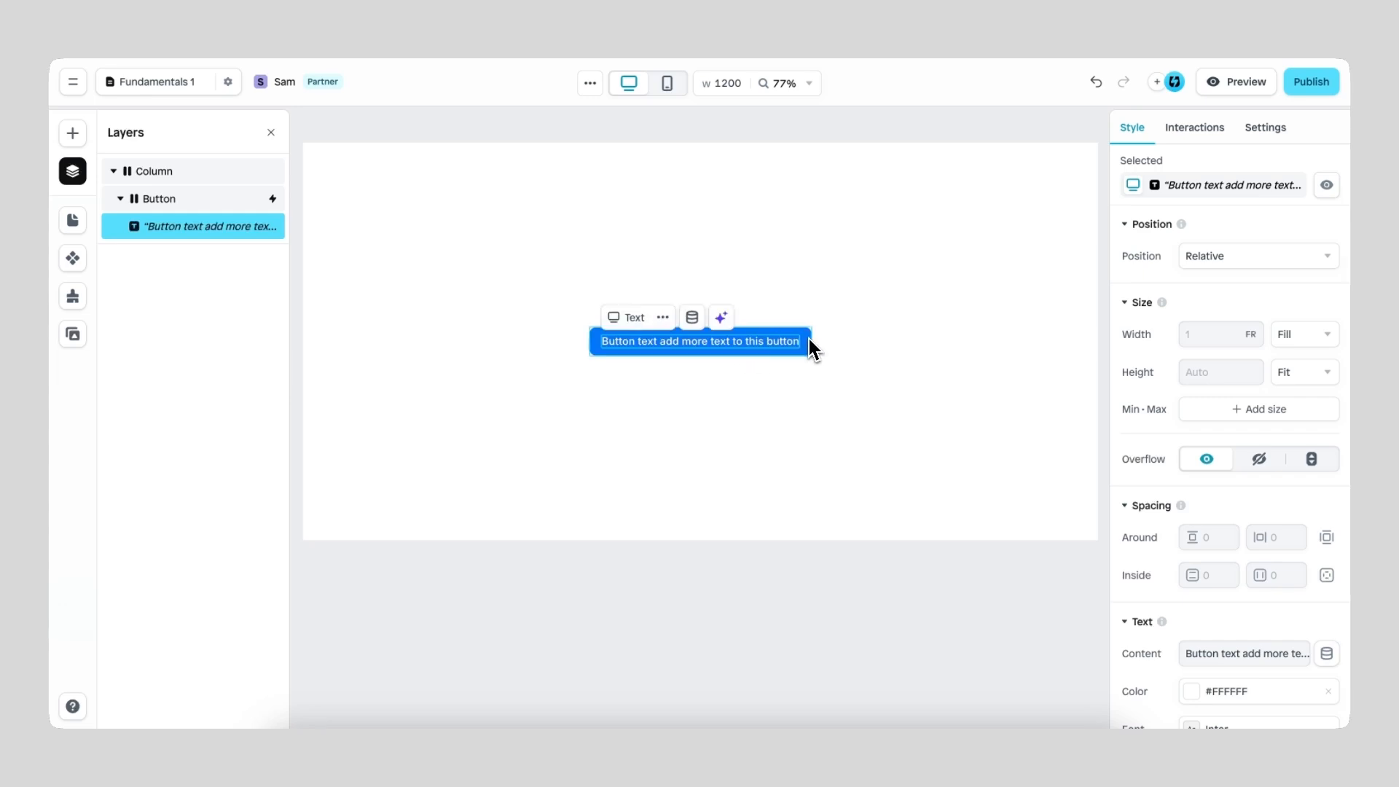
{"action": "key", "text": "Escape"}
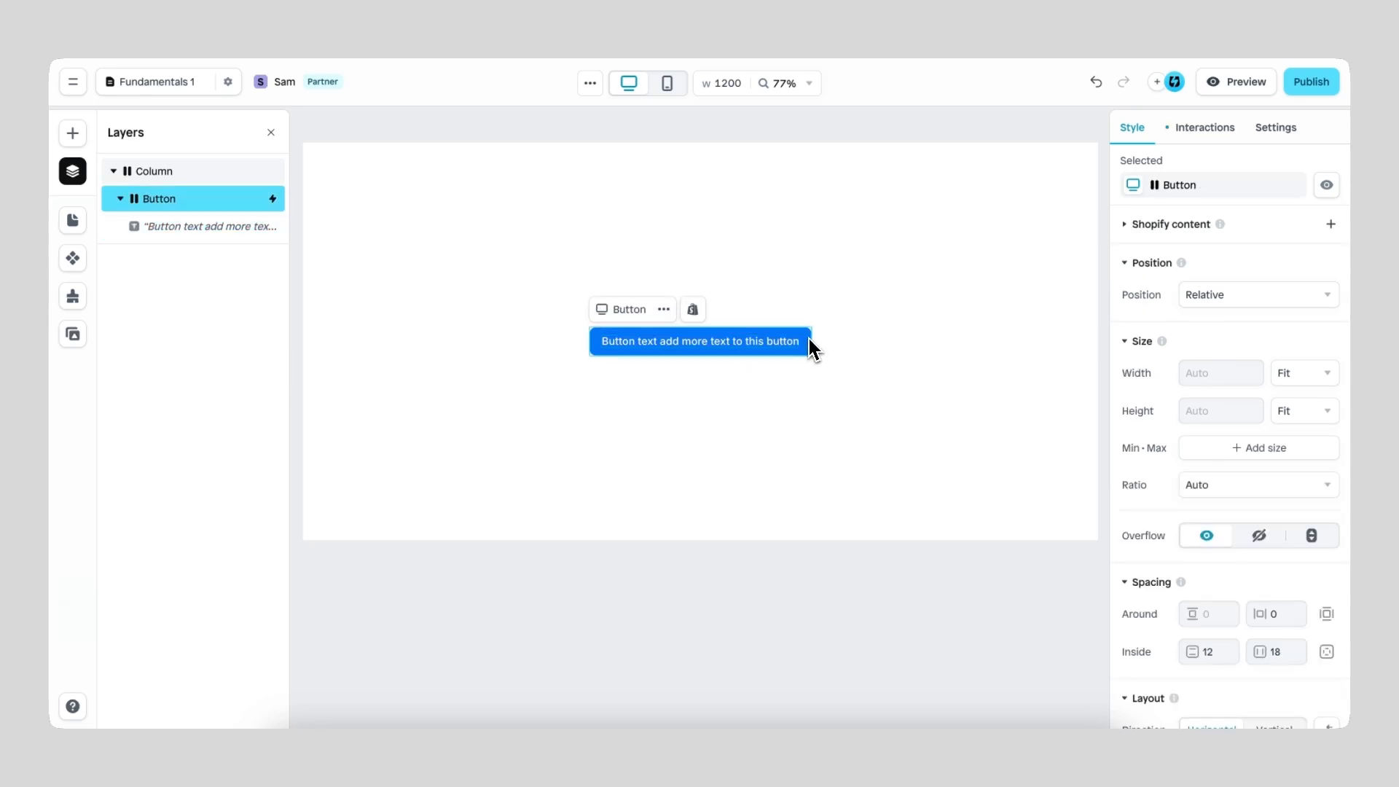
Step: Try a fixed width of 150 px and a fixed height of 30 px on the blue button
{"action": "left_click", "coordinate": [1305, 373]}
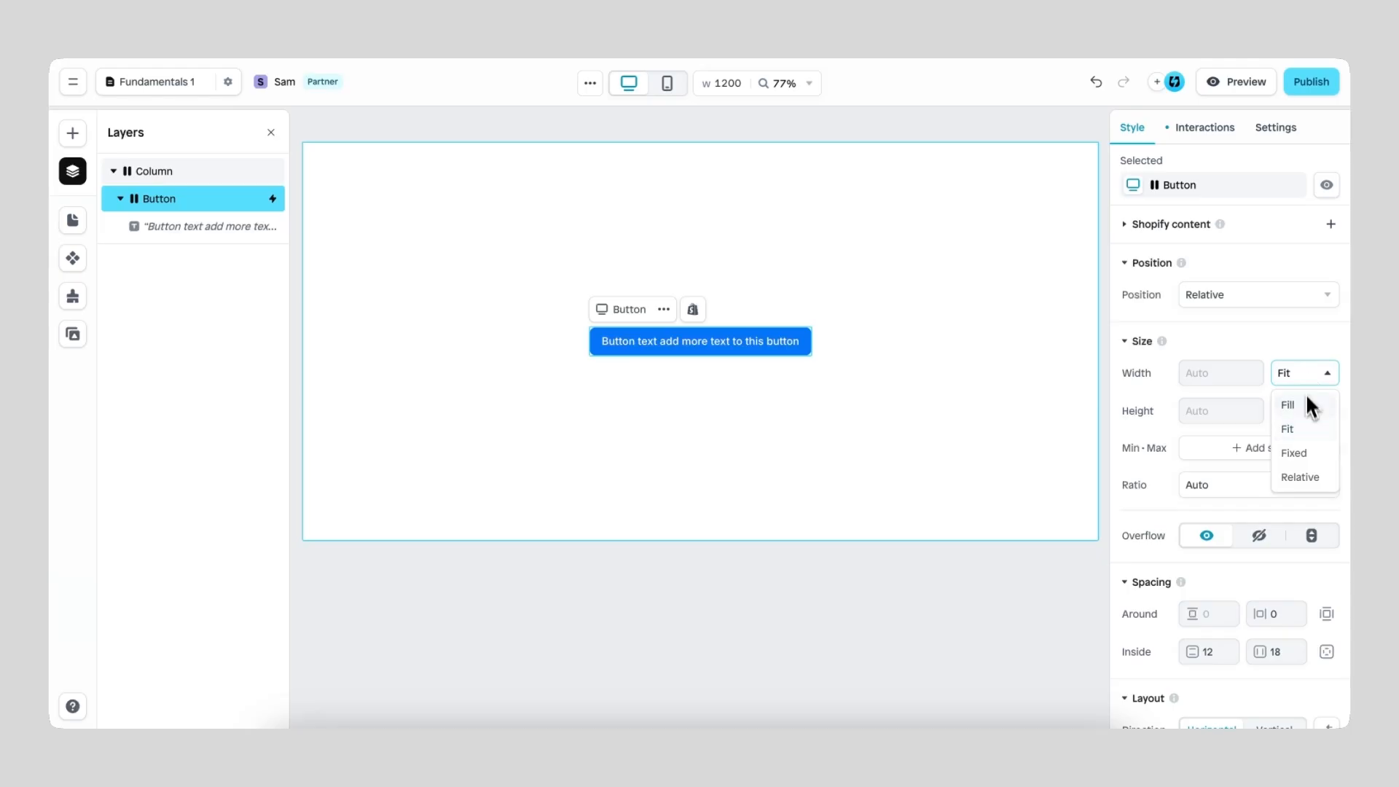
{"action": "left_click", "coordinate": [1306, 454]}
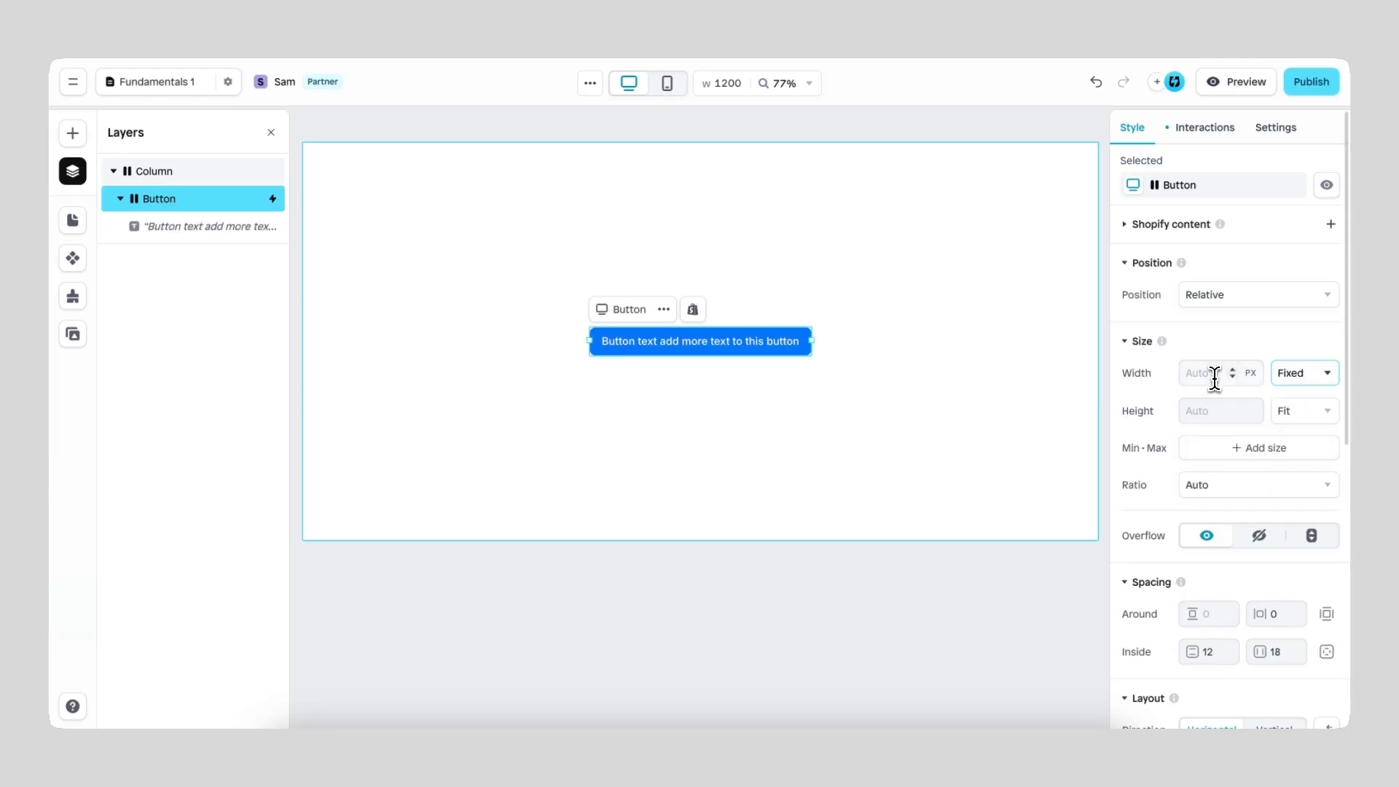
{"action": "type", "text": "150"}
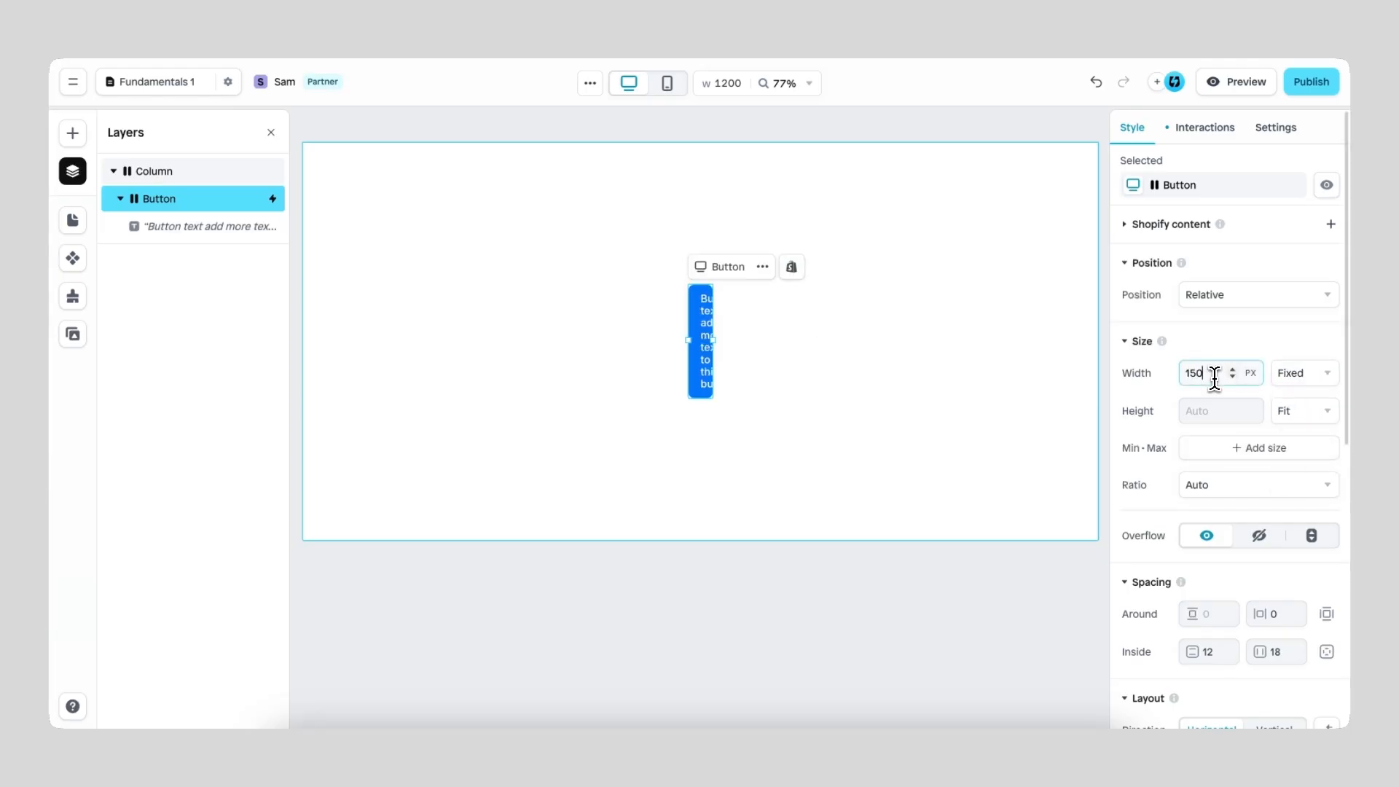
{"action": "key", "text": "Return"}
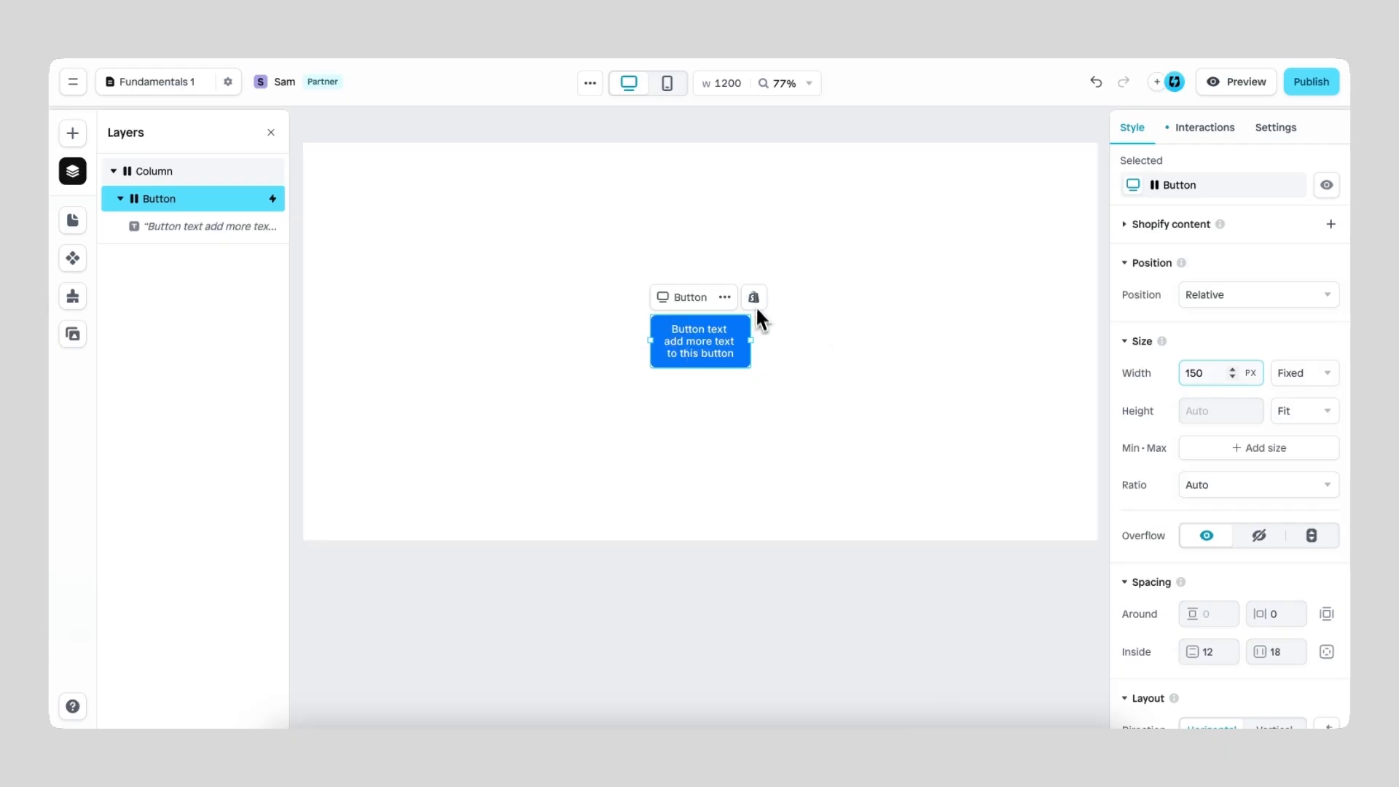
{"action": "key", "text": "Tab"}
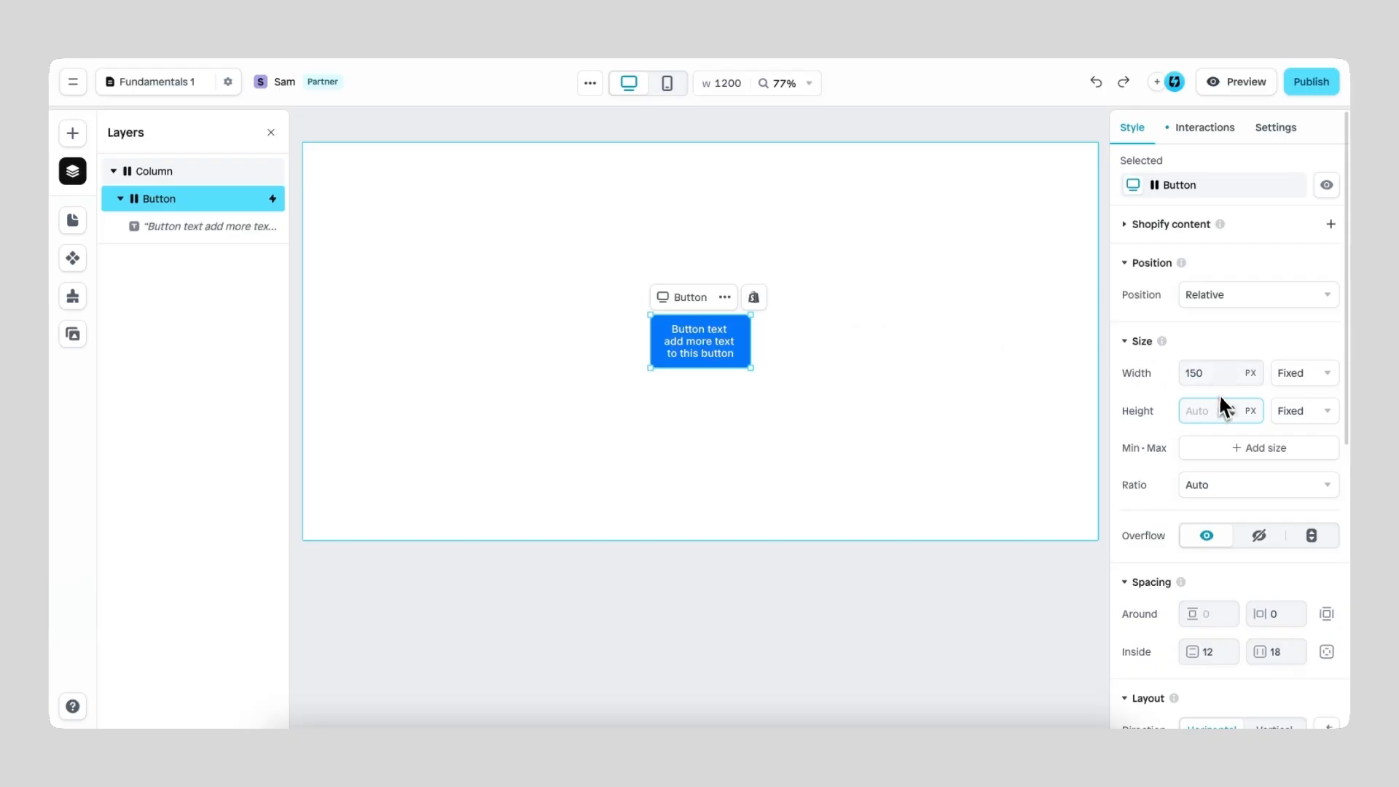
{"action": "type", "text": "30"}
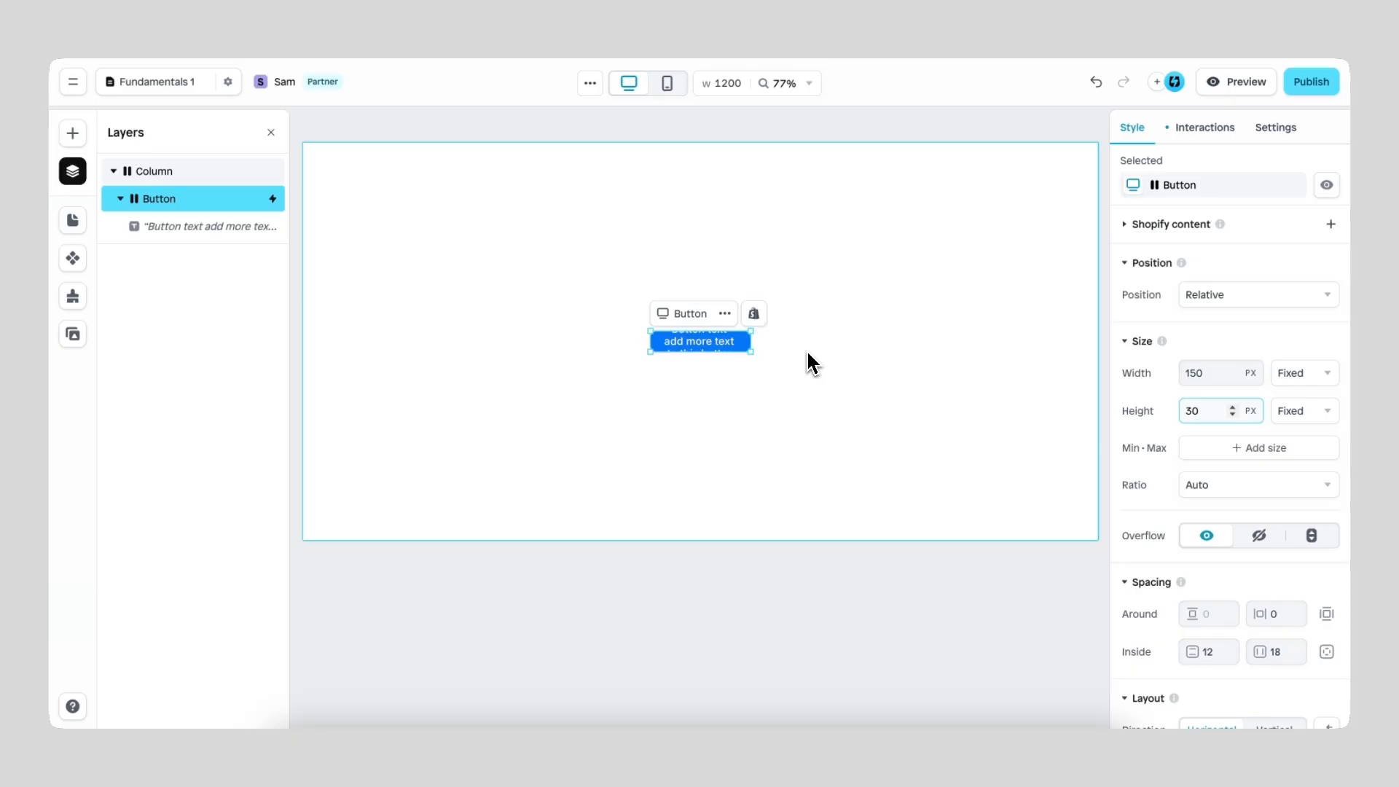
Step: Return the blue button's width and height sizing to Fit
{"action": "left_click", "coordinate": [1312, 374]}
{"action": "left_click", "coordinate": [1306, 427]}
{"action": "left_click", "coordinate": [1305, 411]}
{"action": "left_click", "coordinate": [1299, 466]}
Step: Remove the added words from the blue button's label so it reads "Button text"
{"action": "double_click", "coordinate": [779, 348]}
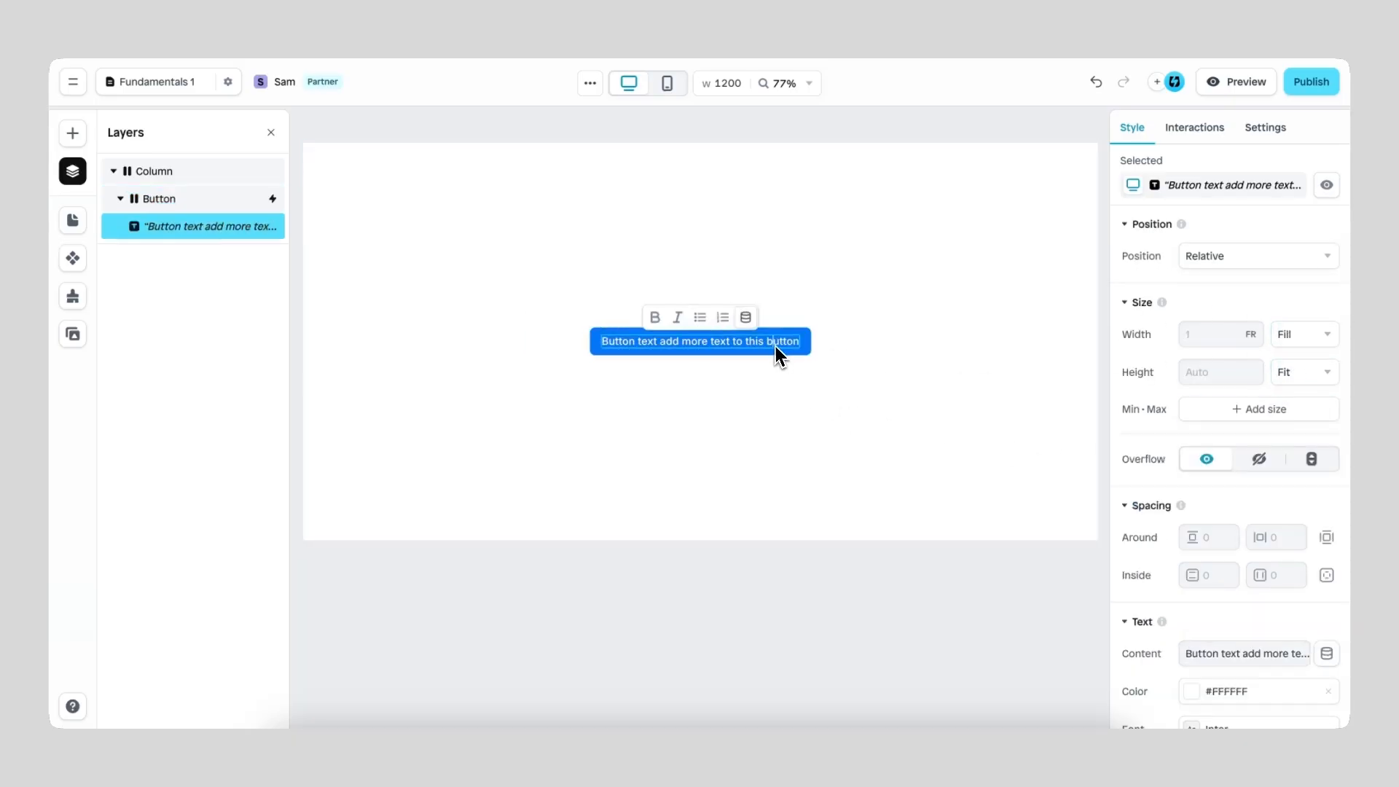
{"action": "left_click_drag", "start_coordinate": [662, 344], "coordinate": [826, 352]}
{"action": "key", "text": "BackSpace"}
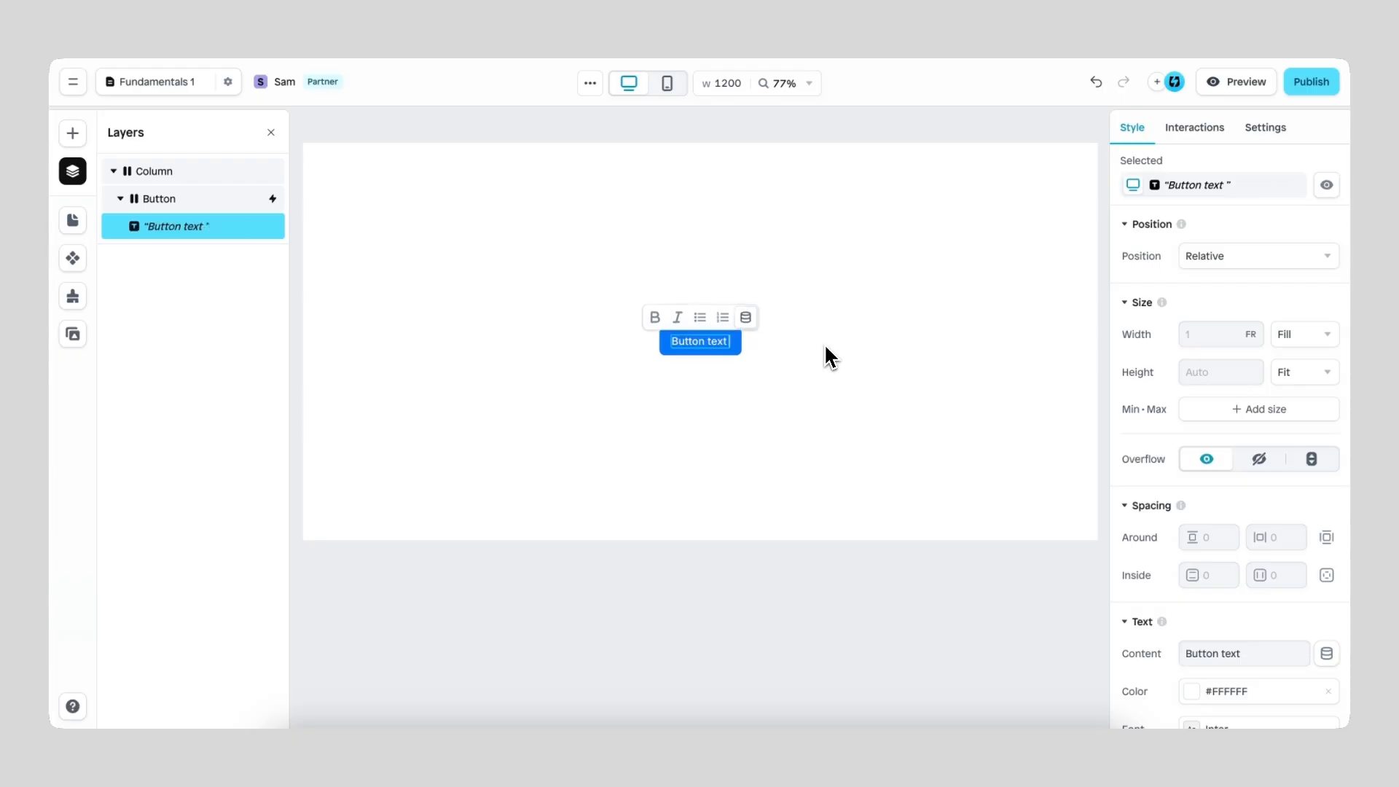
{"action": "key", "text": "Escape"}
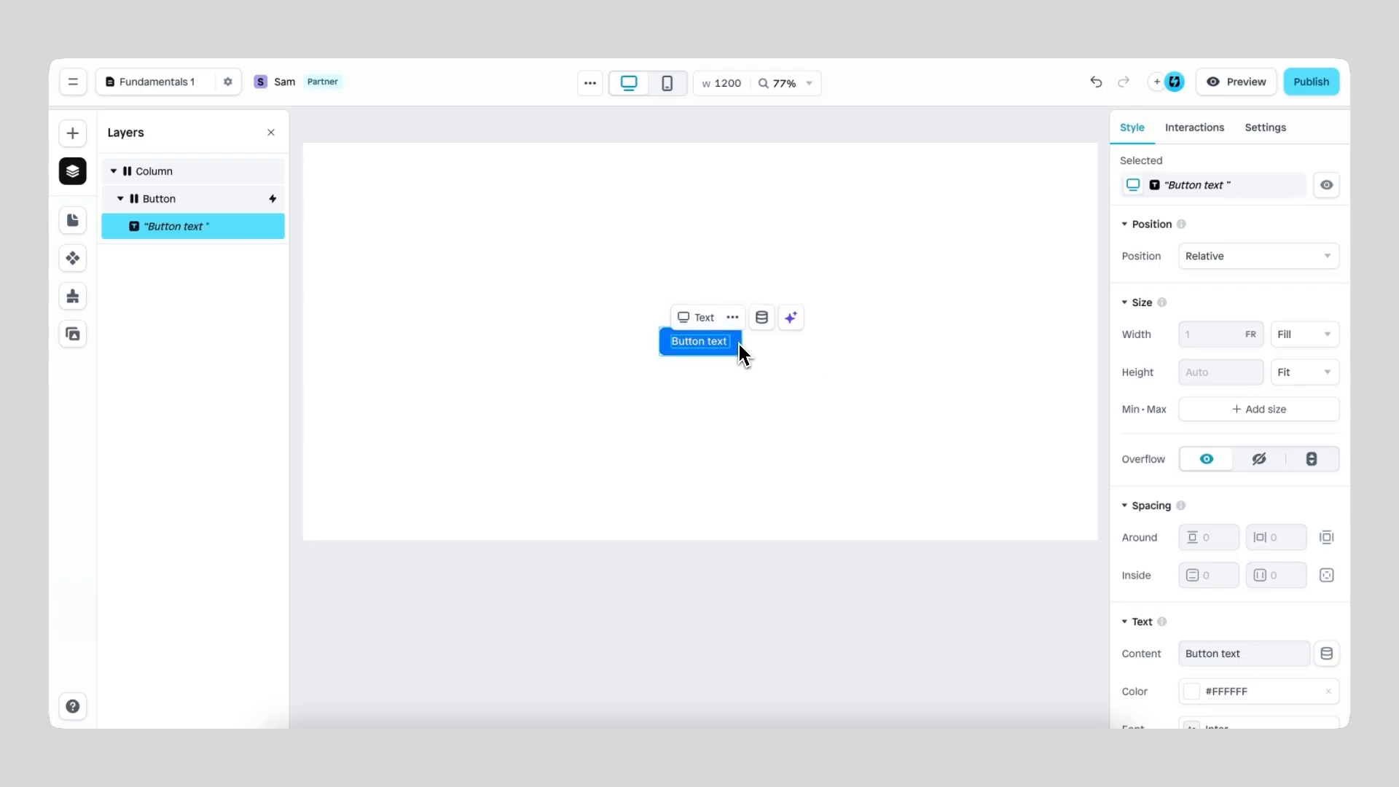
Step: Try Fill sizing for both the width and the height of the blue button
{"action": "left_click", "coordinate": [739, 345]}
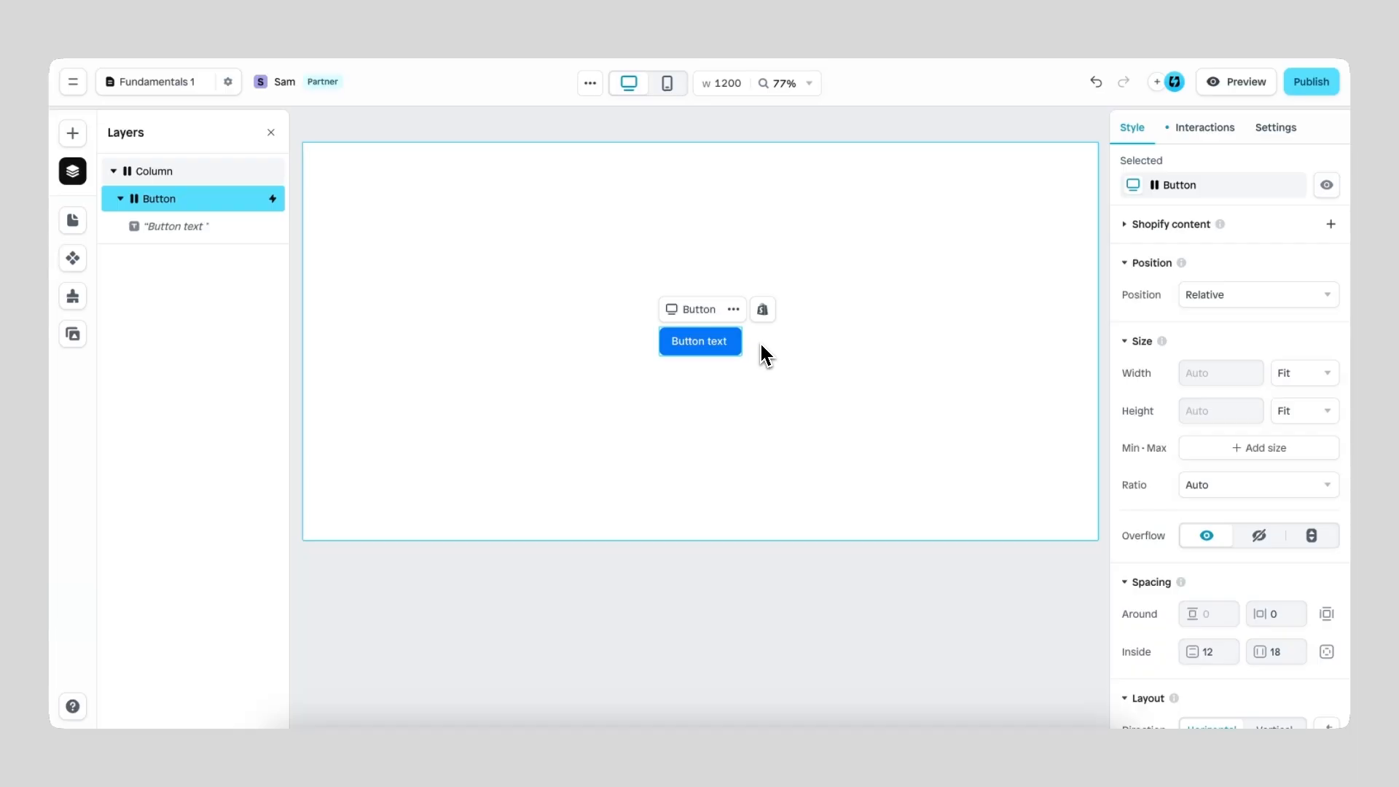
{"action": "left_click", "coordinate": [1316, 372]}
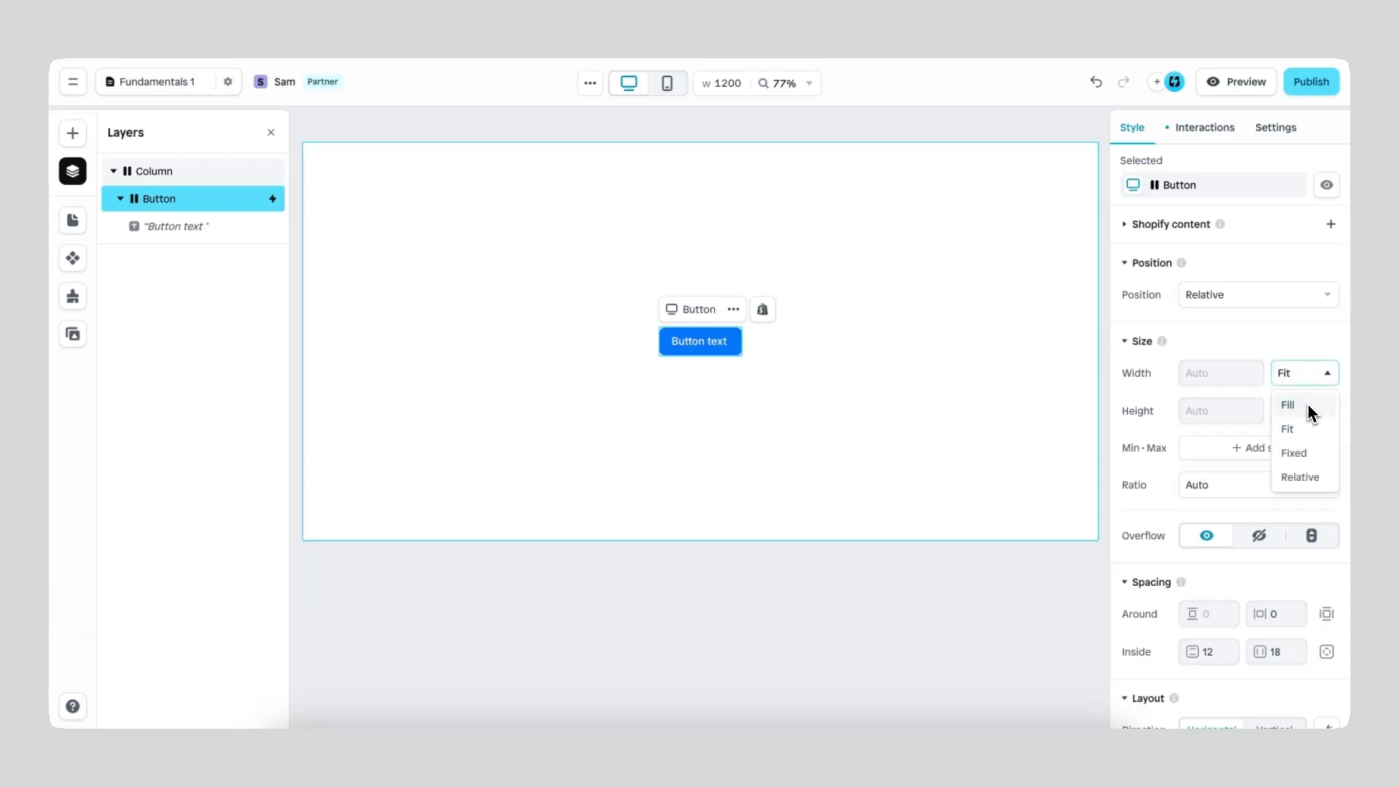
{"action": "left_click", "coordinate": [1309, 404]}
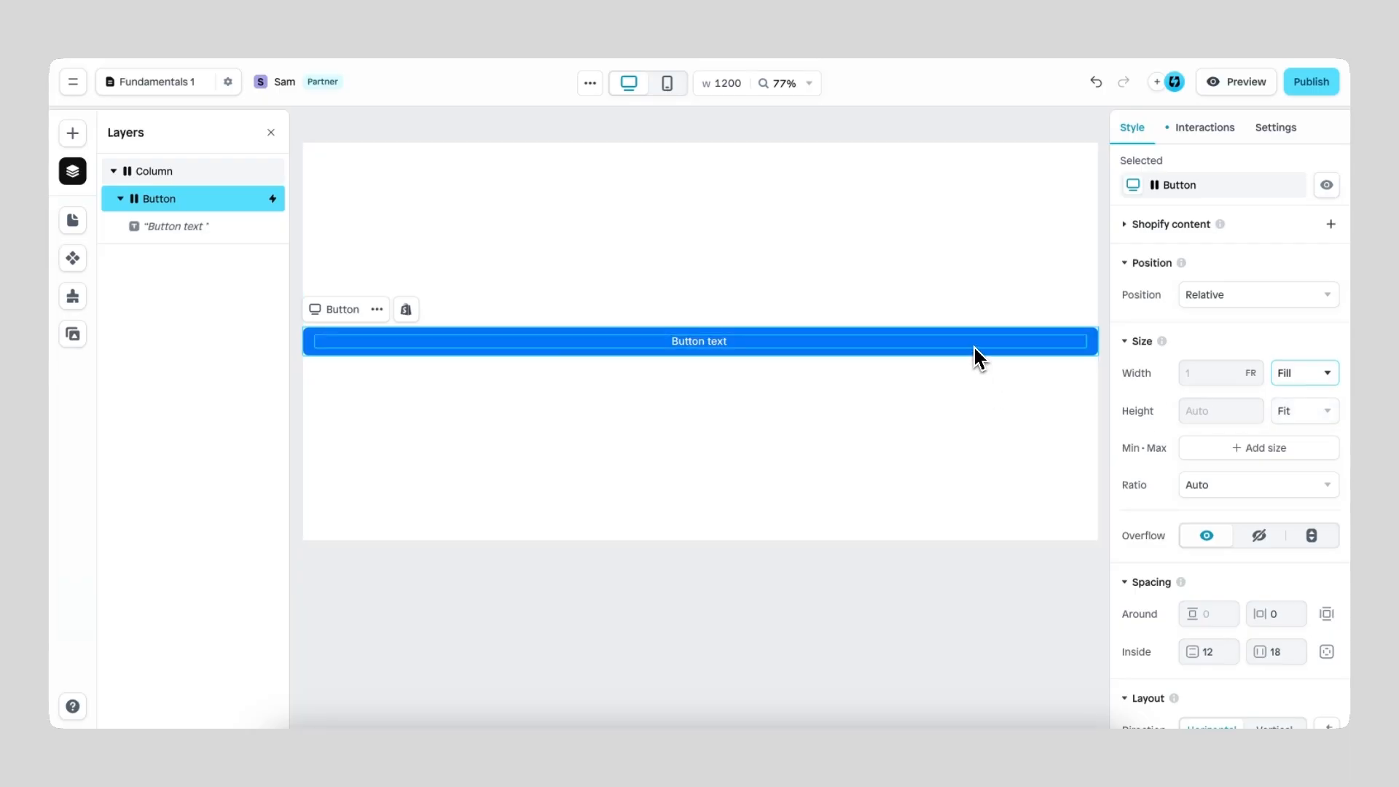
{"action": "left_click", "coordinate": [1299, 411]}
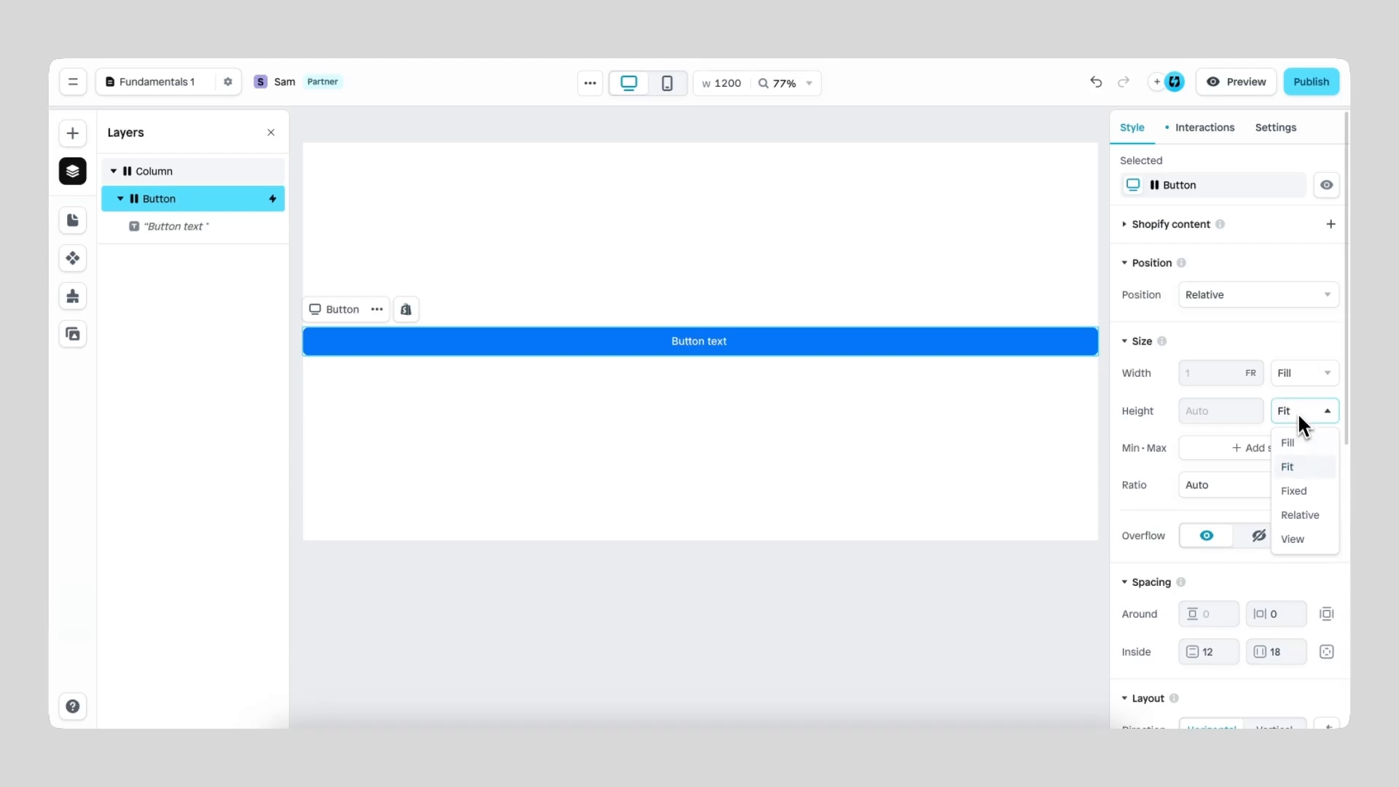
{"action": "left_click", "coordinate": [1304, 444]}
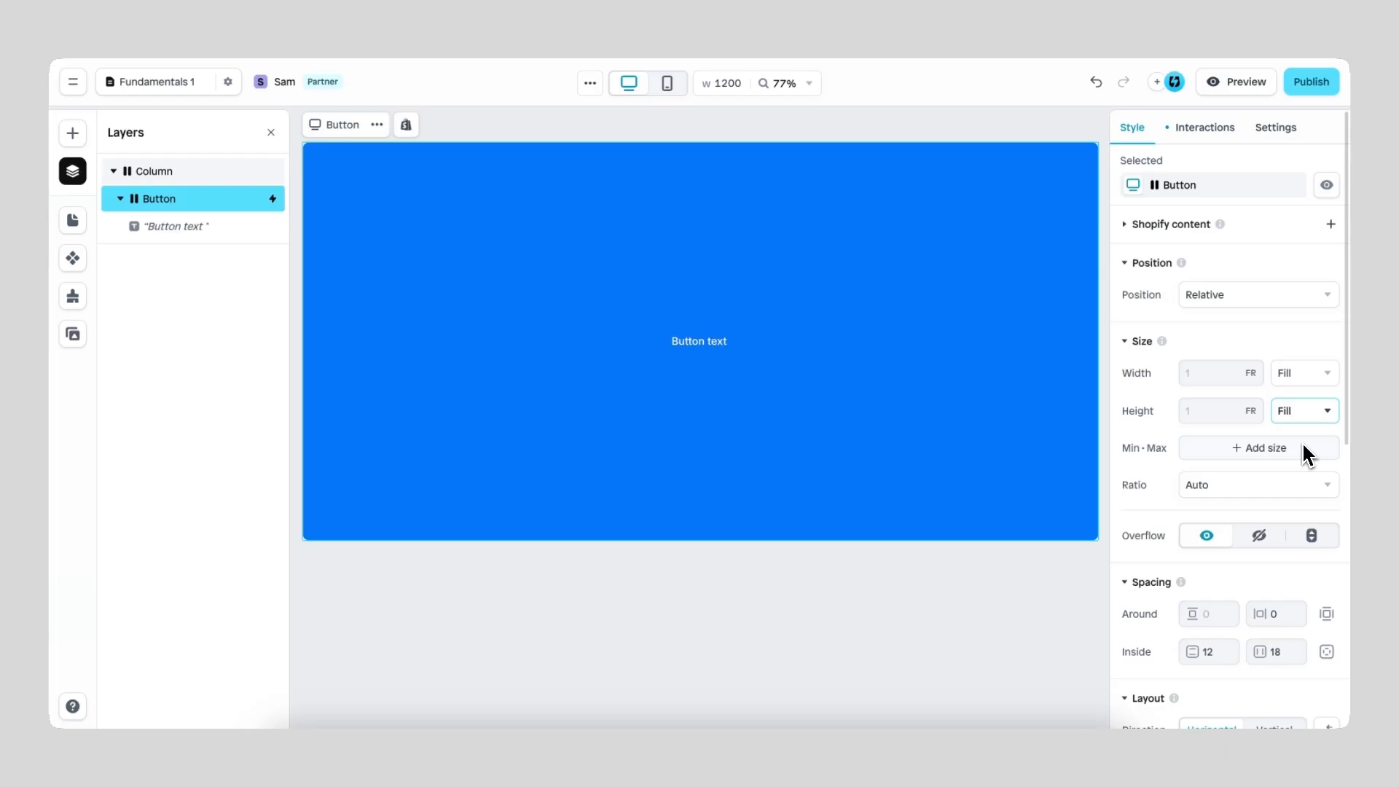
Step: Switch the blue button's height and width from Fill back to Fit
{"action": "left_click", "coordinate": [1308, 412]}
{"action": "left_click", "coordinate": [1304, 466]}
{"action": "left_click", "coordinate": [1308, 374]}
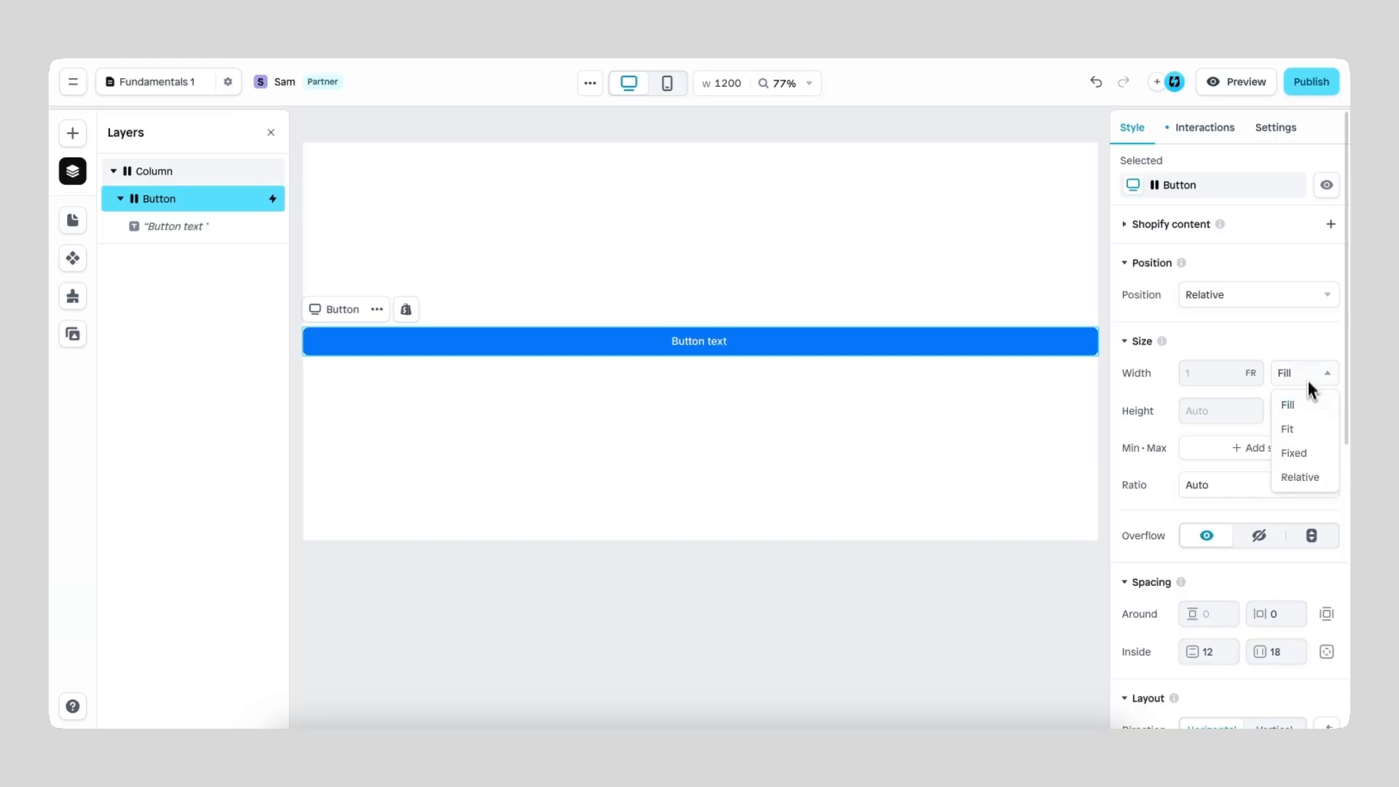
{"action": "left_click", "coordinate": [1303, 429]}
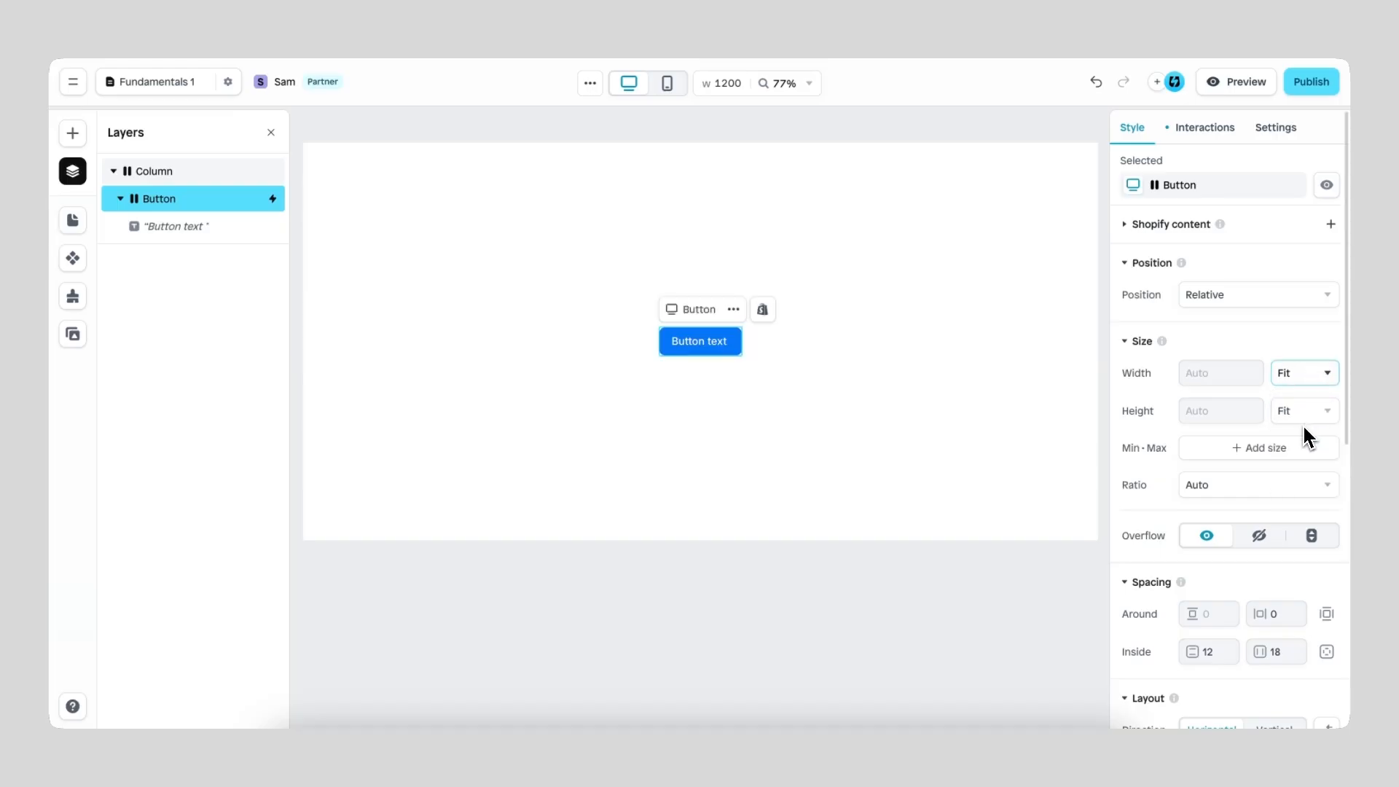
Step: Try a Relative width on the blue button, first at 100% and then at 50%
{"action": "left_click", "coordinate": [1304, 371]}
{"action": "left_click", "coordinate": [1301, 477]}
{"action": "left_click", "coordinate": [1210, 376]}
{"action": "type", "text": "100"}
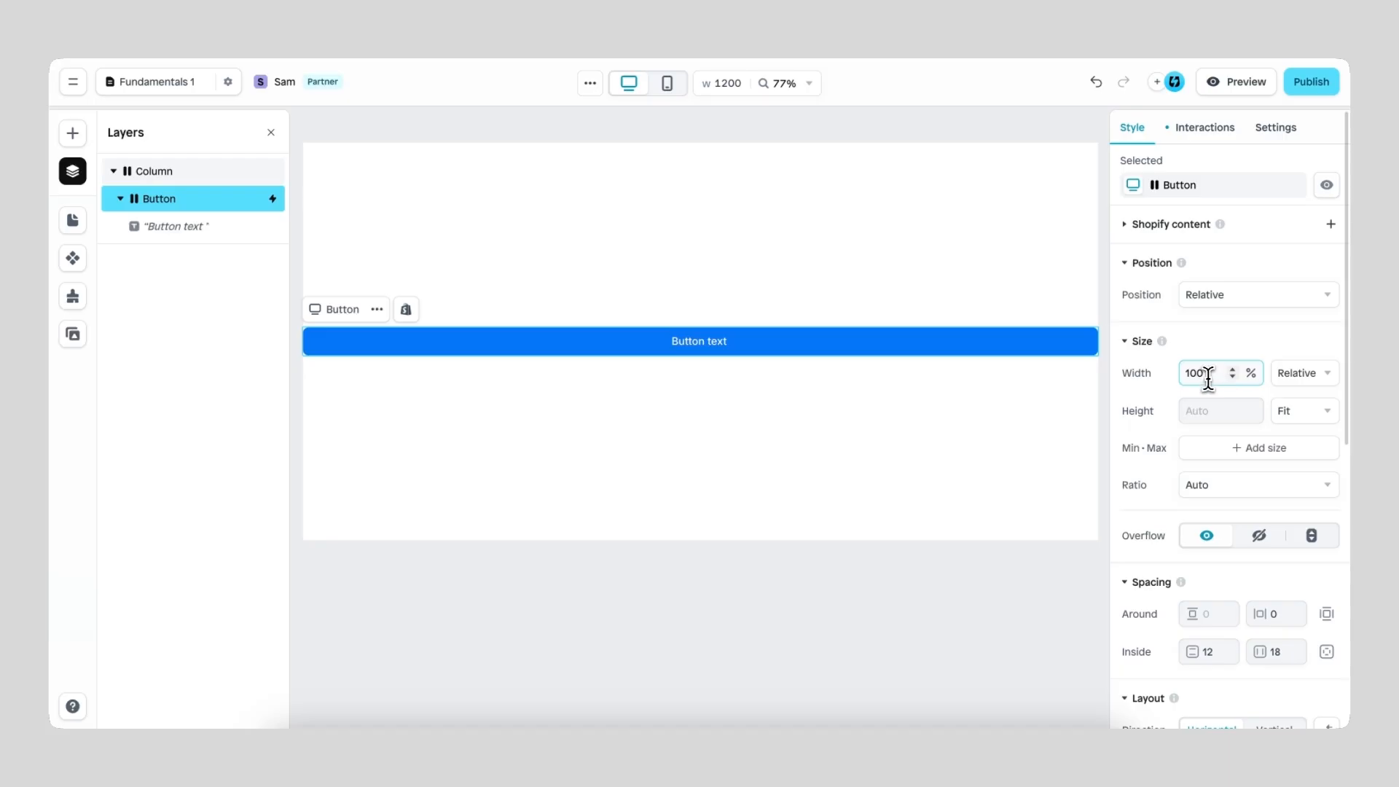
{"action": "double_click", "coordinate": [1189, 373]}
{"action": "type", "text": "50"}
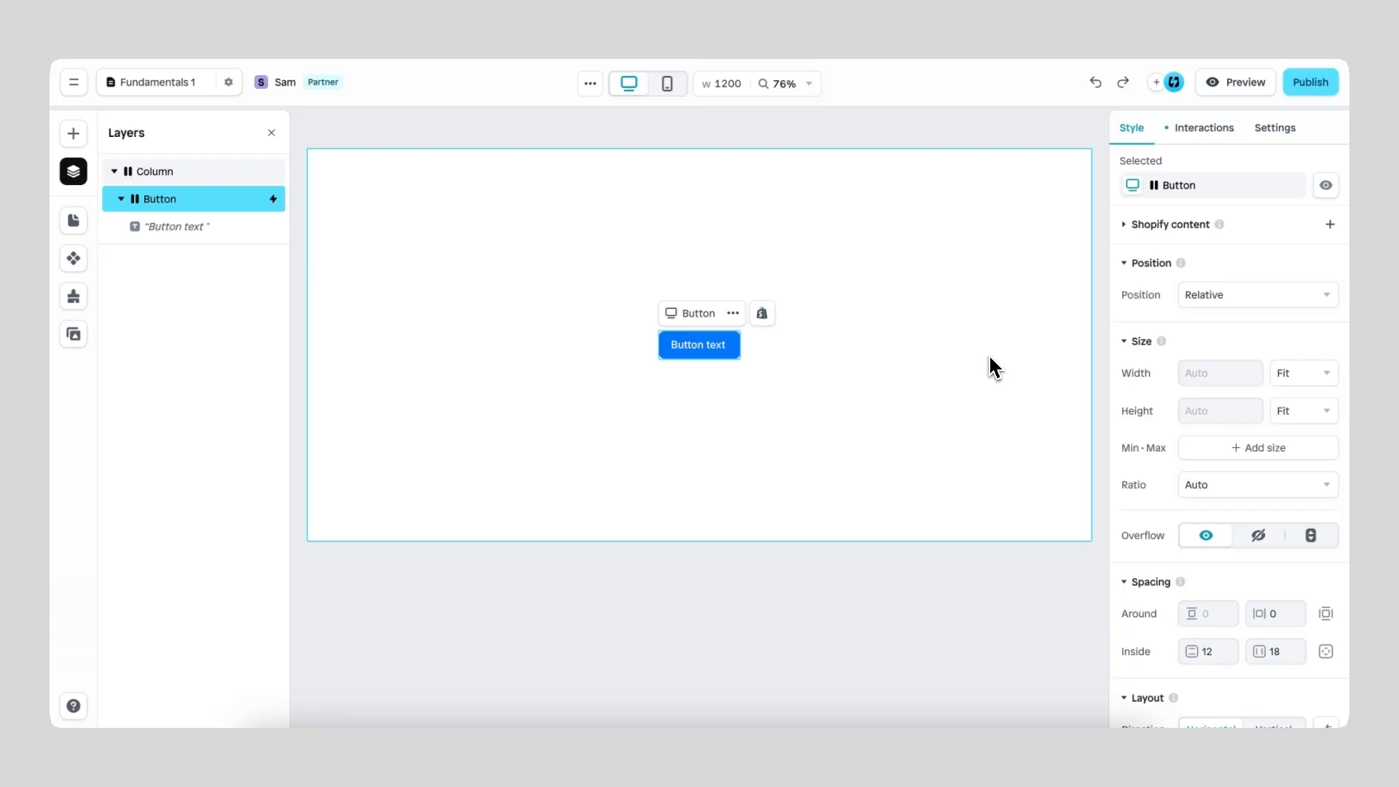
Step: Clear the blue button's label and give its text layer a fixed minimum width of 150 px
{"action": "double_click", "coordinate": [698, 347]}
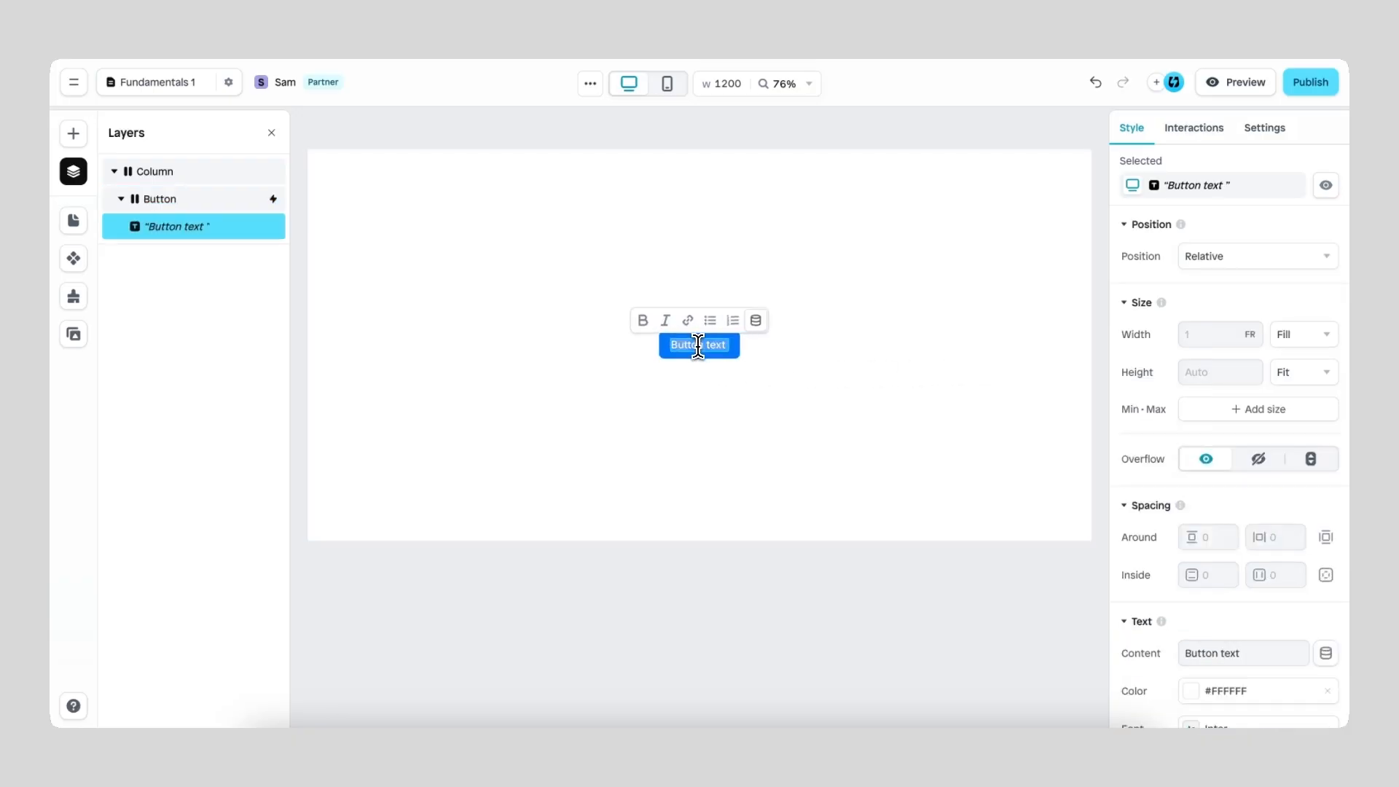
{"action": "key", "text": "BackSpace"}
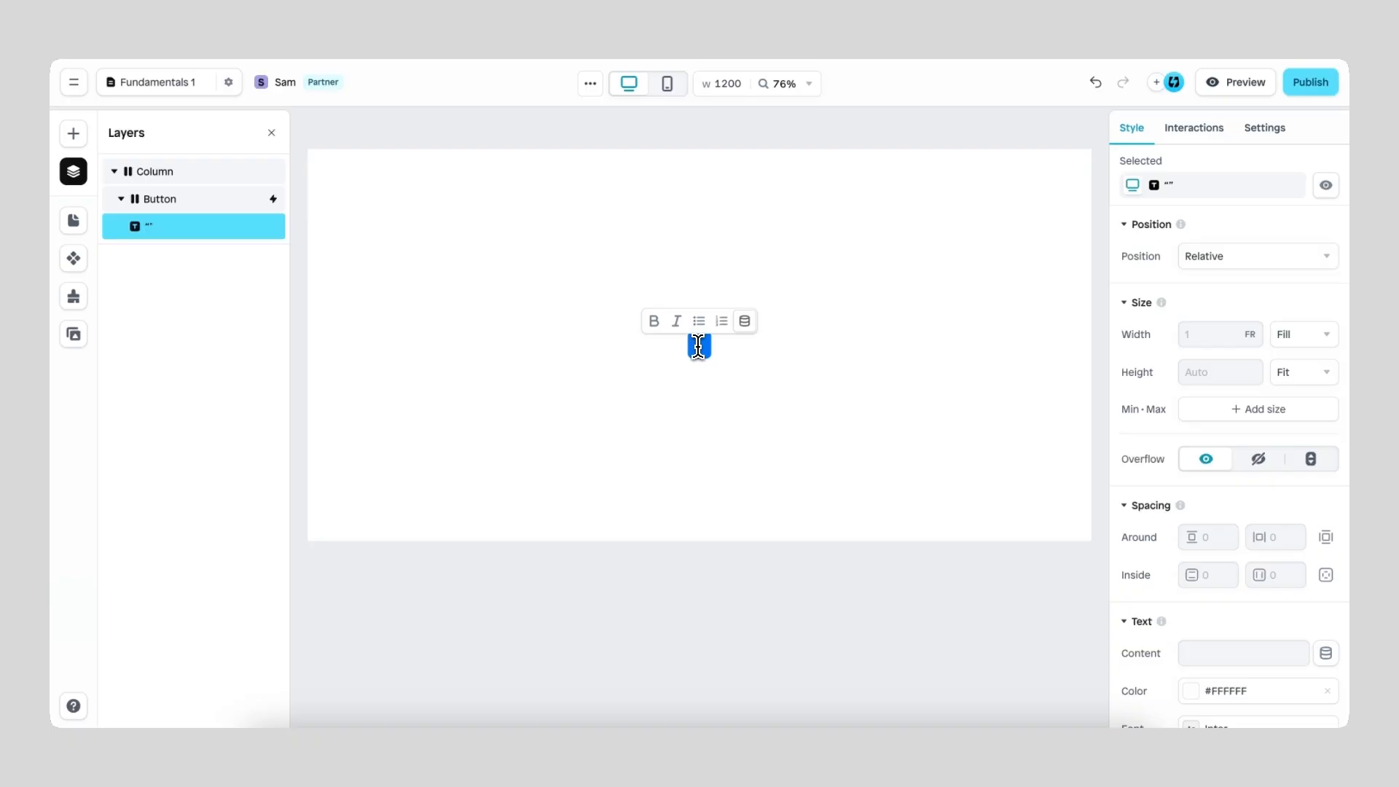
{"action": "left_click", "coordinate": [1266, 420]}
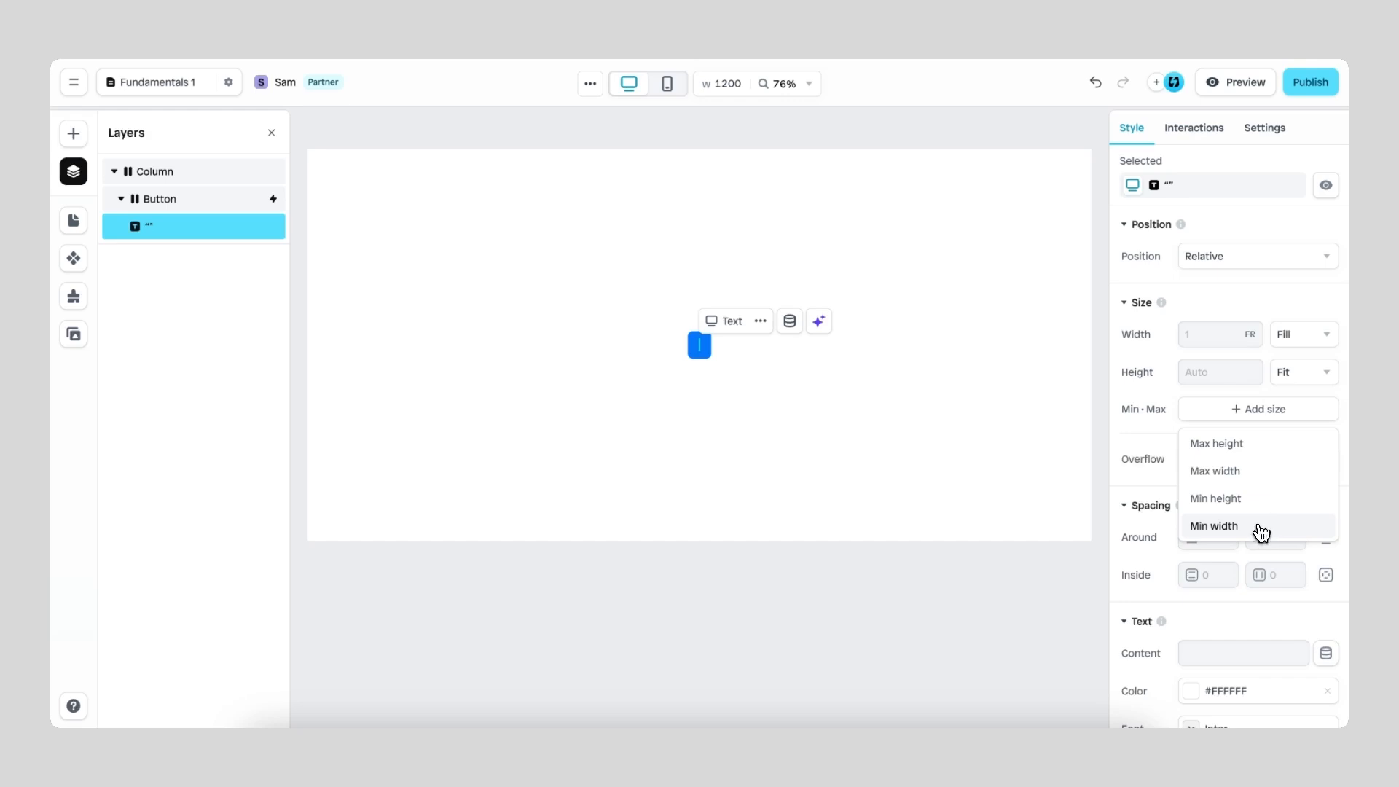
{"action": "left_click", "coordinate": [1261, 526]}
{"action": "left_click", "coordinate": [1182, 411]}
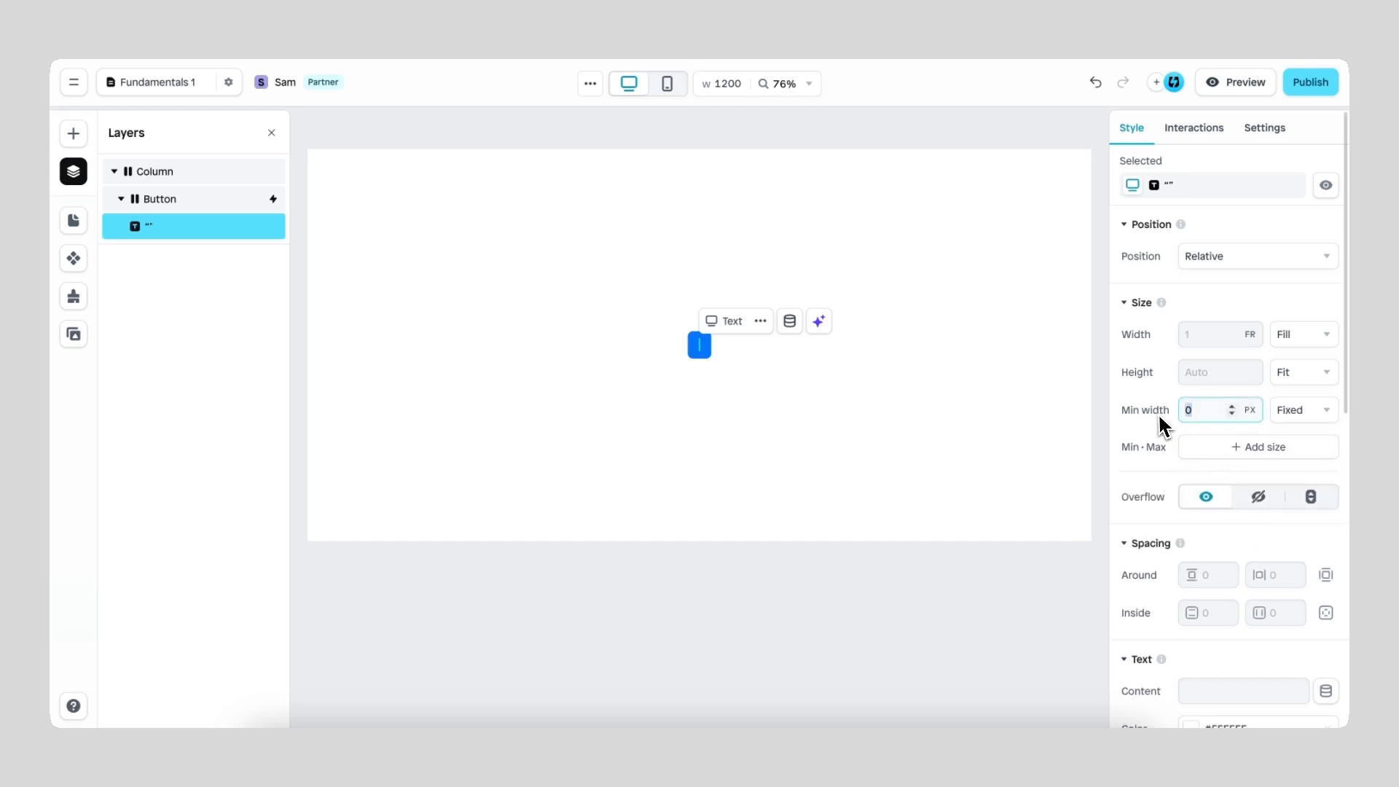
{"action": "type", "text": "150"}
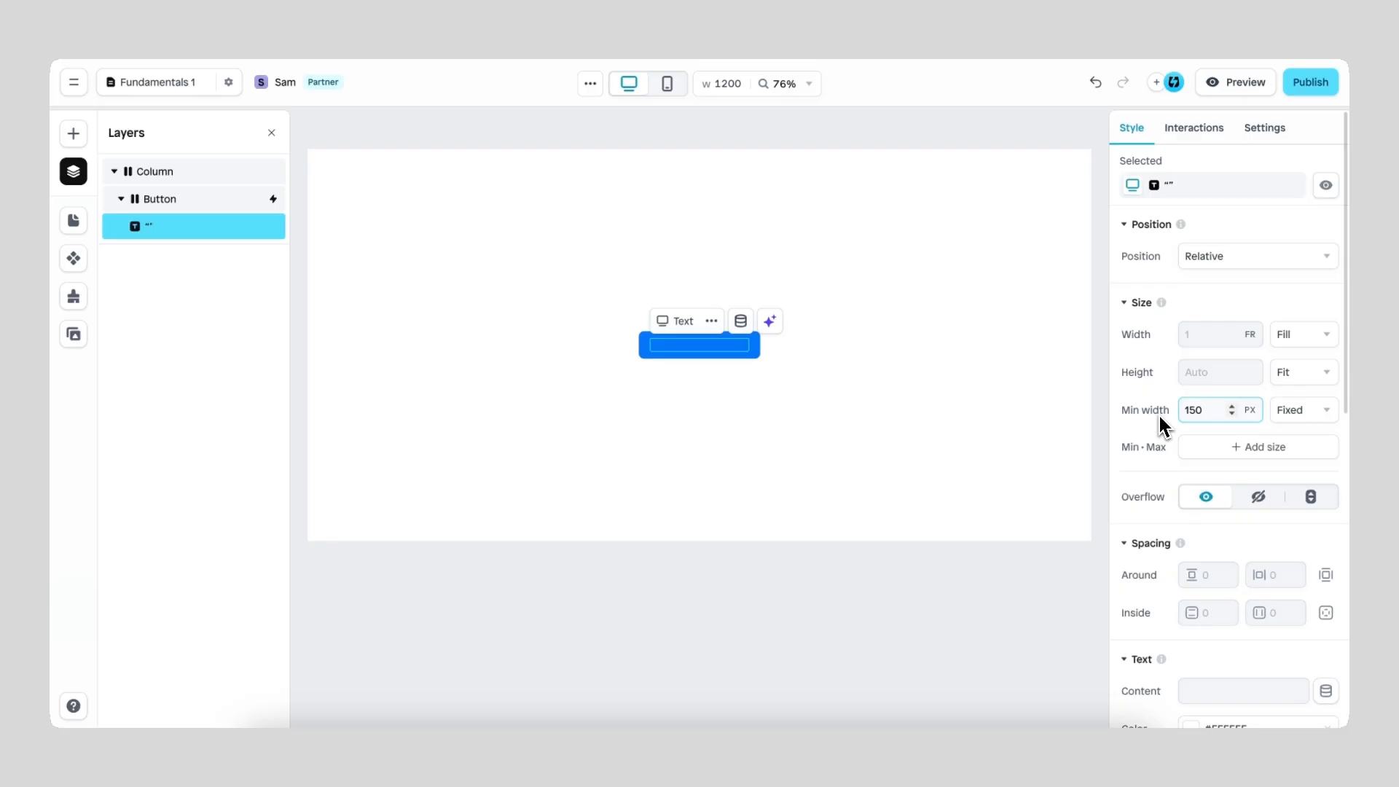
{"action": "left_click", "coordinate": [1232, 451]}
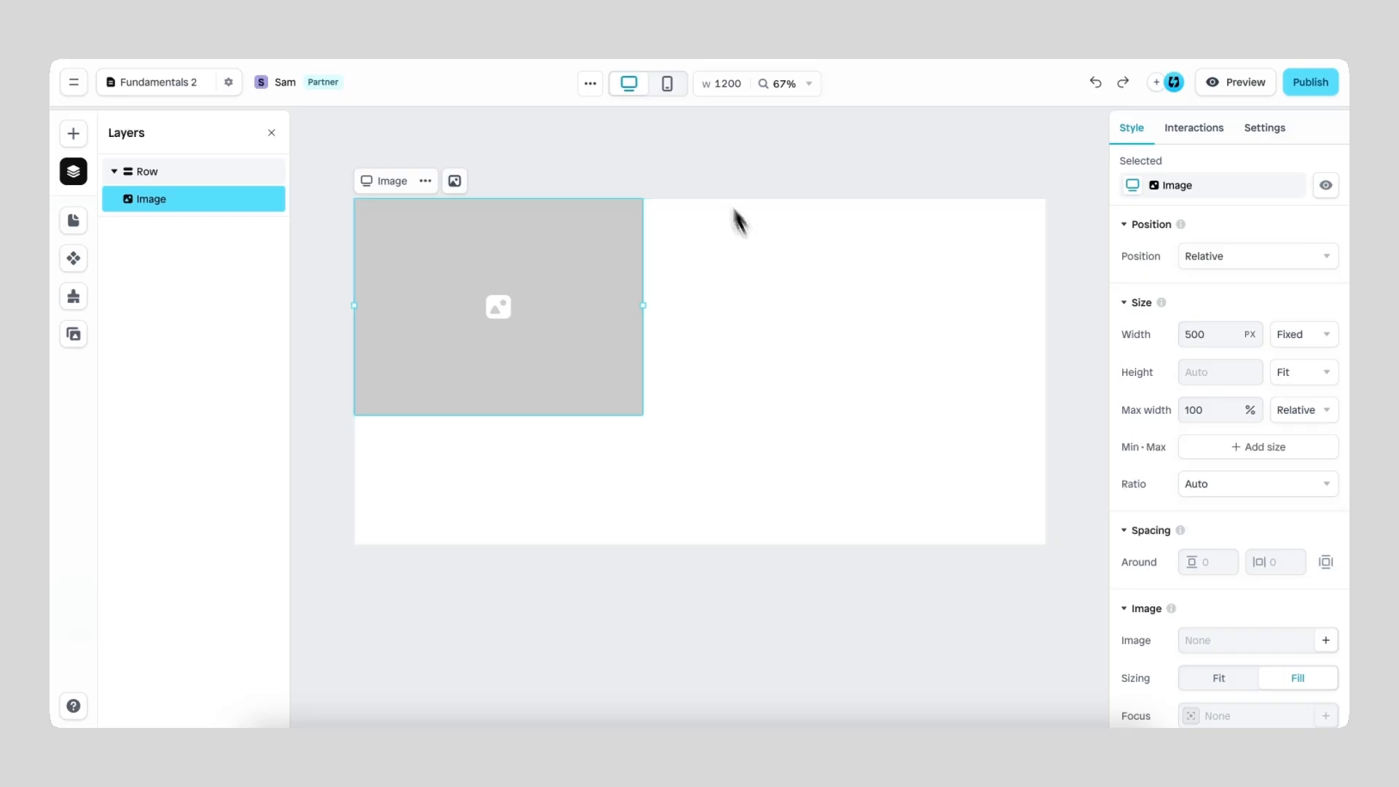
Step: Check the placeholder image in the mobile view, and remove its maximum width in the desktop view
{"action": "left_click", "coordinate": [670, 89]}
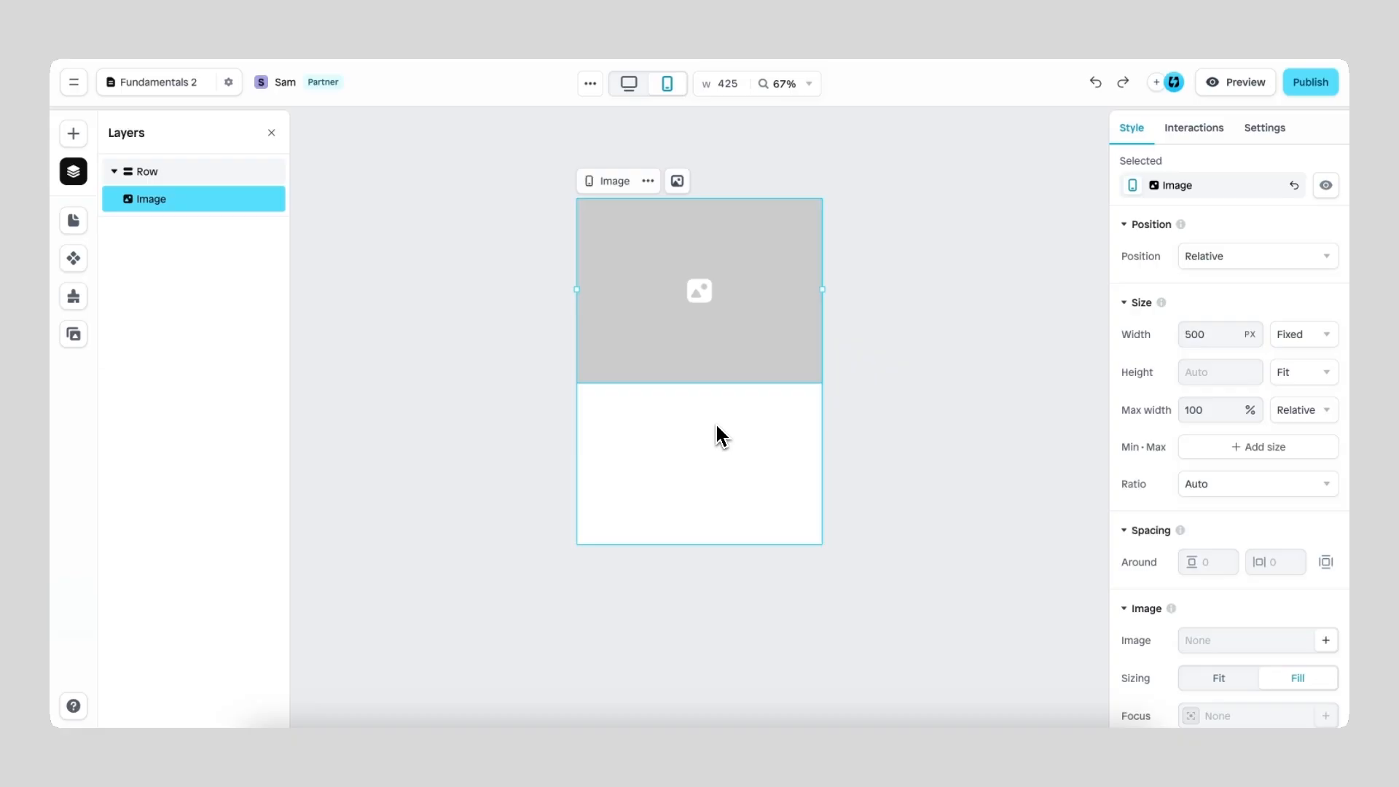
{"action": "left_click", "coordinate": [629, 91]}
{"action": "left_click", "coordinate": [1210, 410]}
{"action": "key", "text": "BackSpace"}
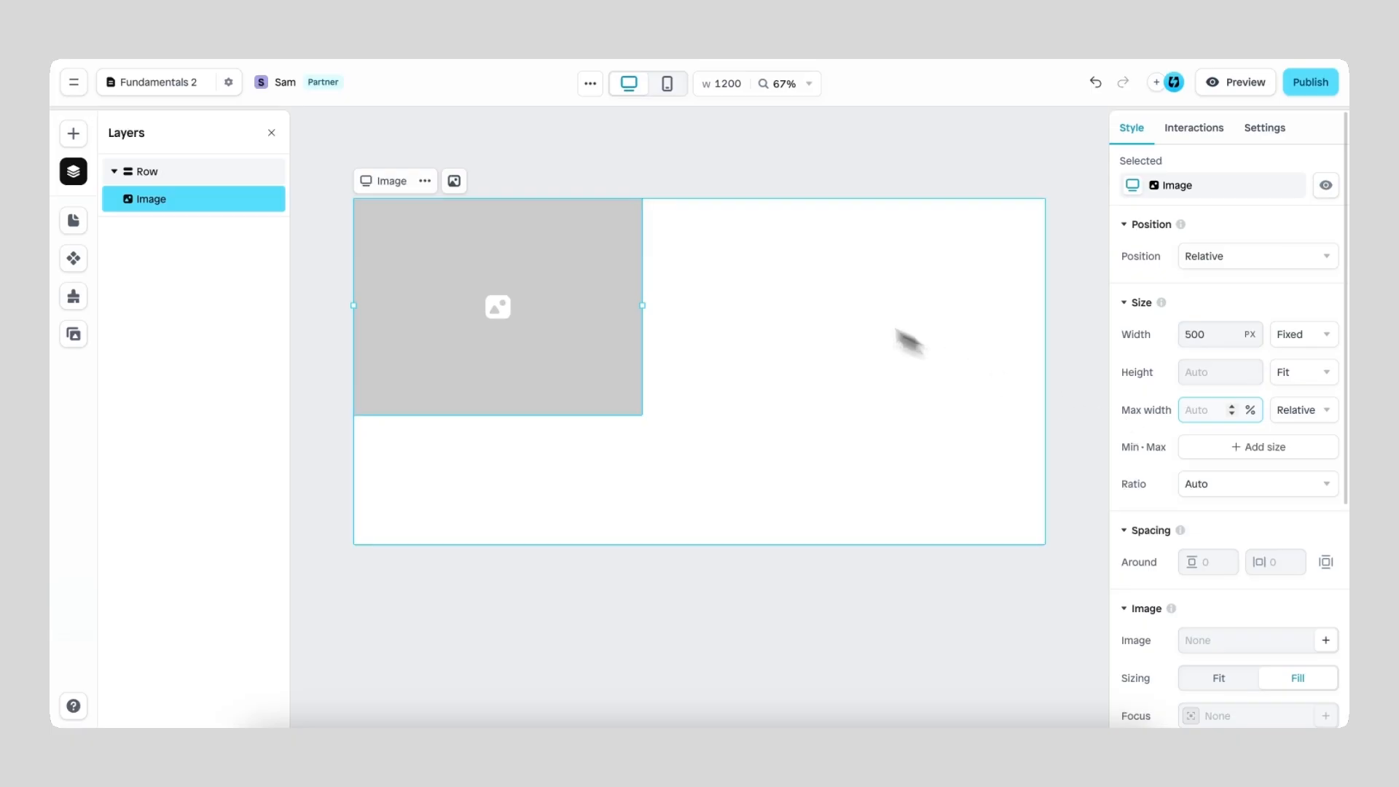
Step: In the mobile view, add a Relative maximum width of 100% to the placeholder image
{"action": "left_click", "coordinate": [668, 85]}
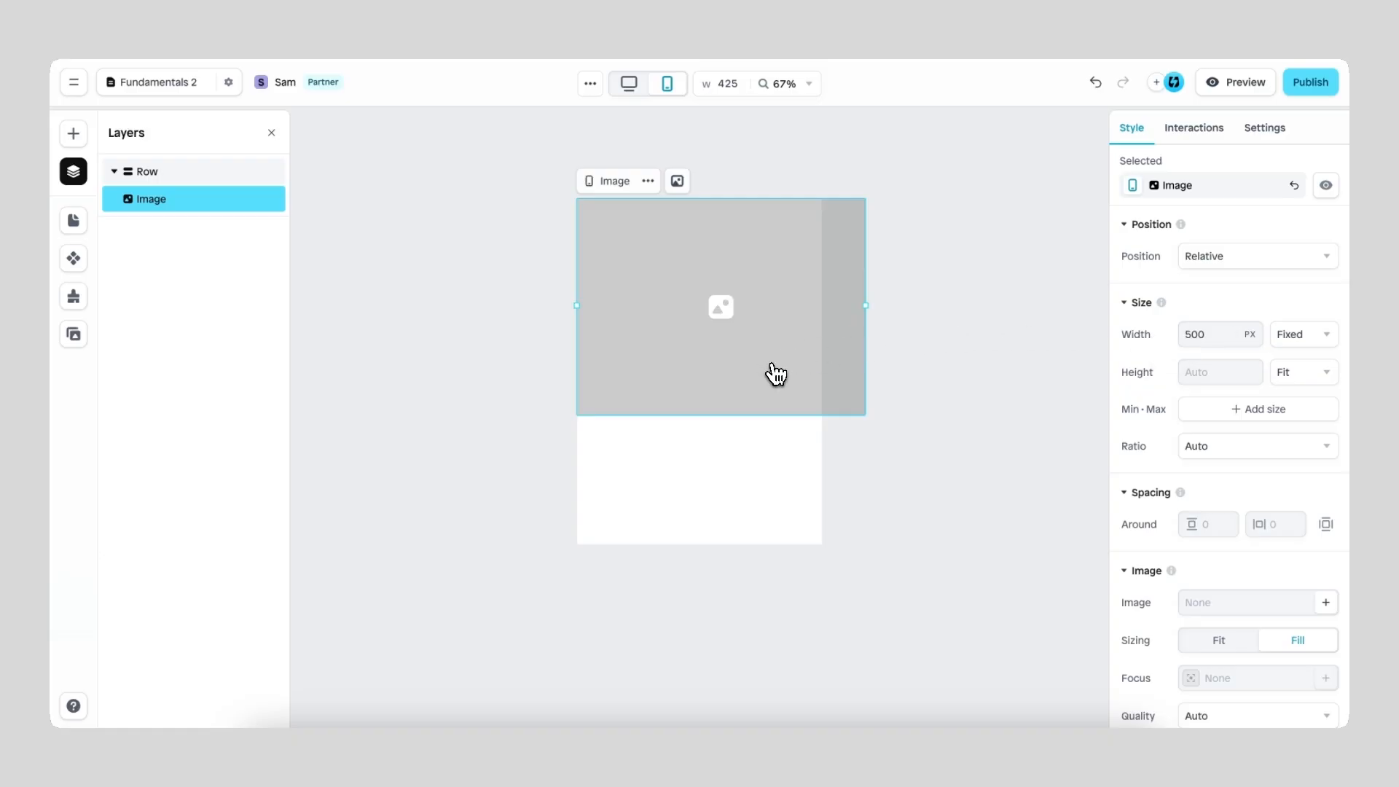
{"action": "left_click", "coordinate": [1216, 411]}
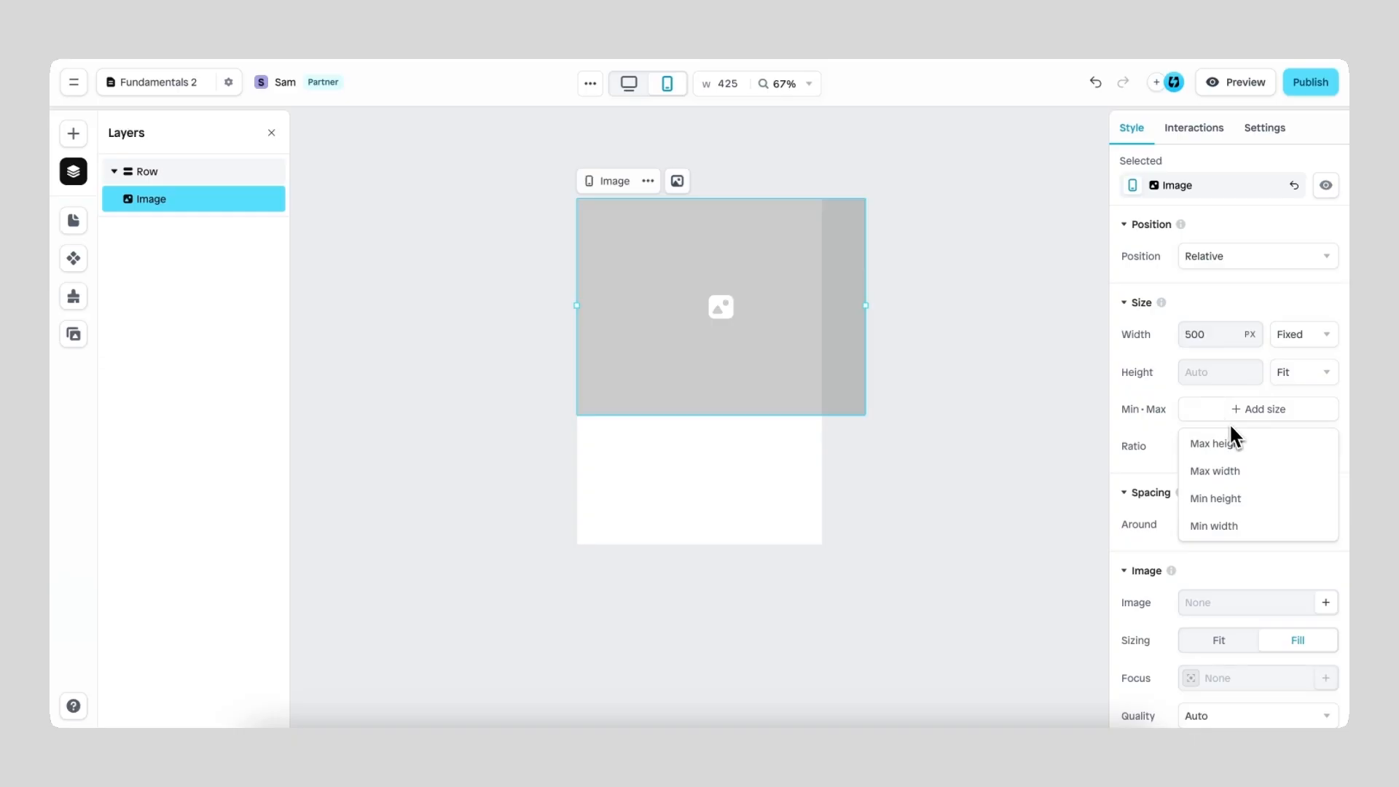
{"action": "left_click", "coordinate": [1239, 472]}
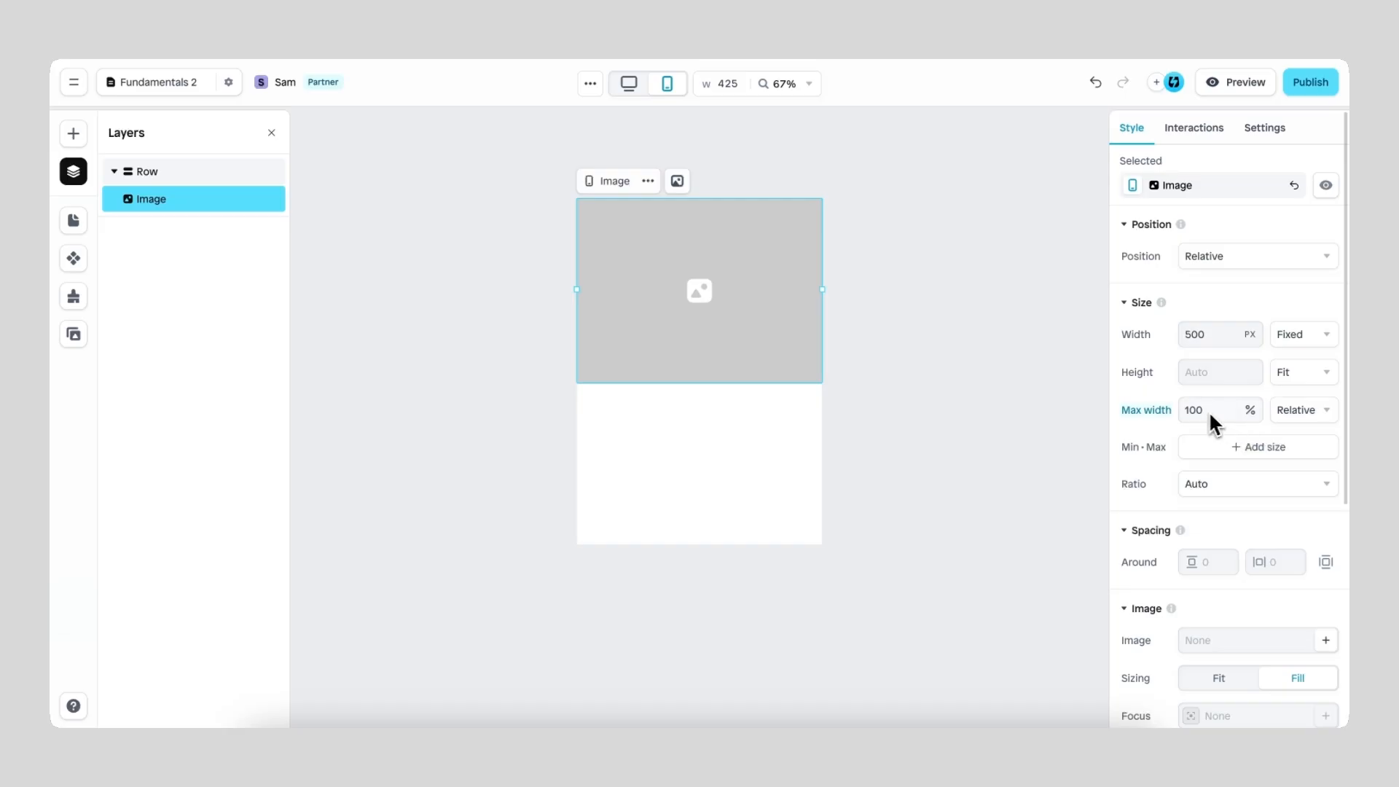